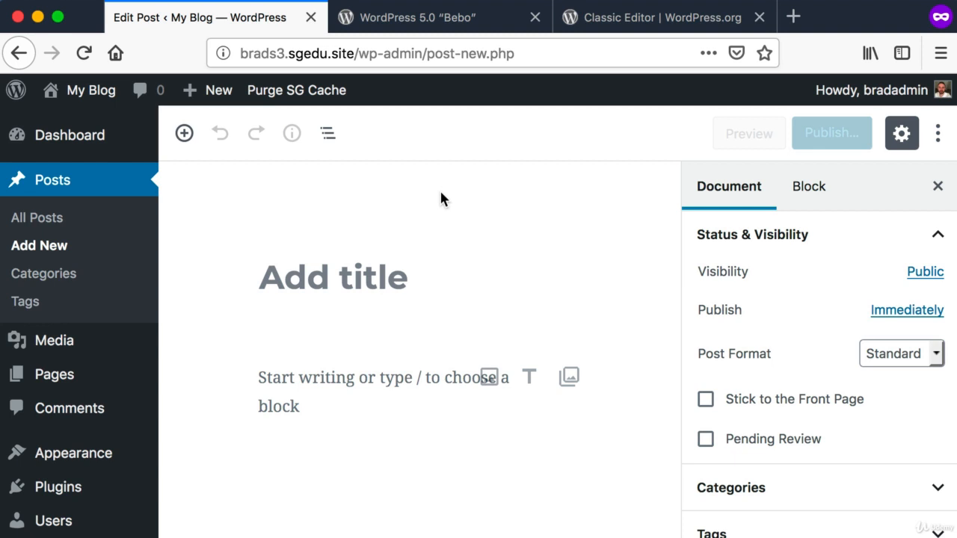
pyautogui.press('super+shift+4')
pyautogui.moveTo(196, 142); pyautogui.dragTo(858, 494)
pyautogui.press('super+shift+4')
pyautogui.moveTo(209, 159); pyautogui.dragTo(629, 433)
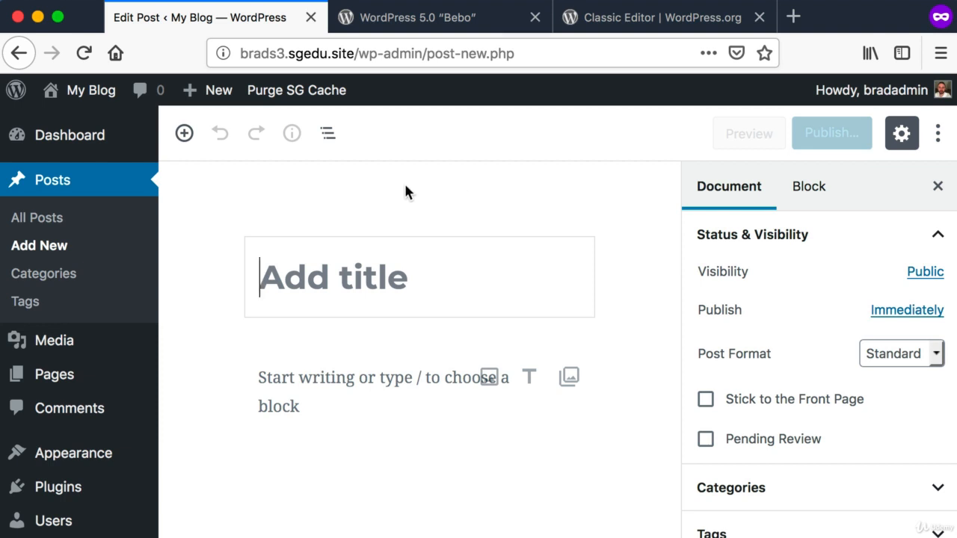
pyautogui.press('super+shift+4')
pyautogui.moveTo(250, 166); pyautogui.dragTo(905, 492)
# Examine the "Keep it Classic" section of the WordPress 5.0 "Bebo" release page for how long the Classic Editor plugin is supported
pyautogui.click(450, 20)
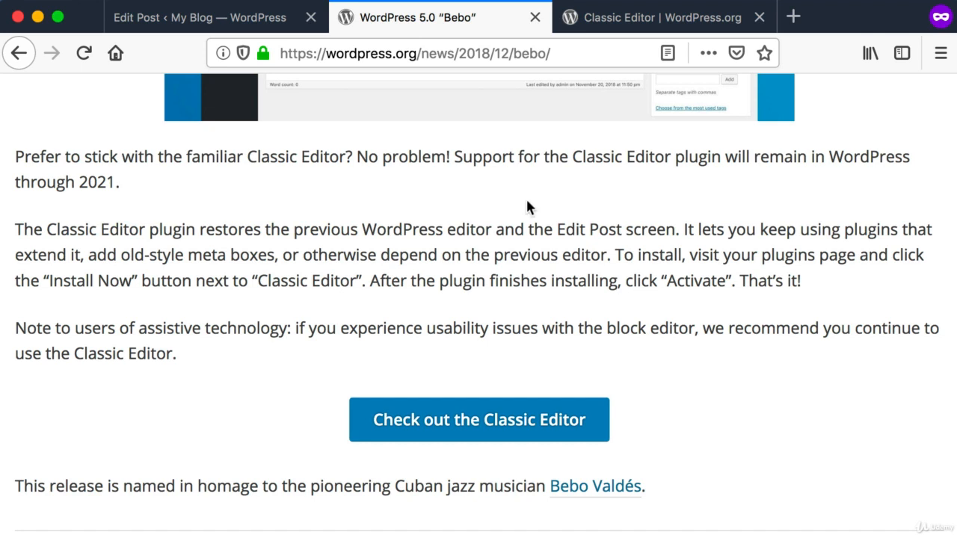
pyautogui.moveTo(358, 57); pyautogui.dragTo(468, 58)
pyautogui.click(468, 58)
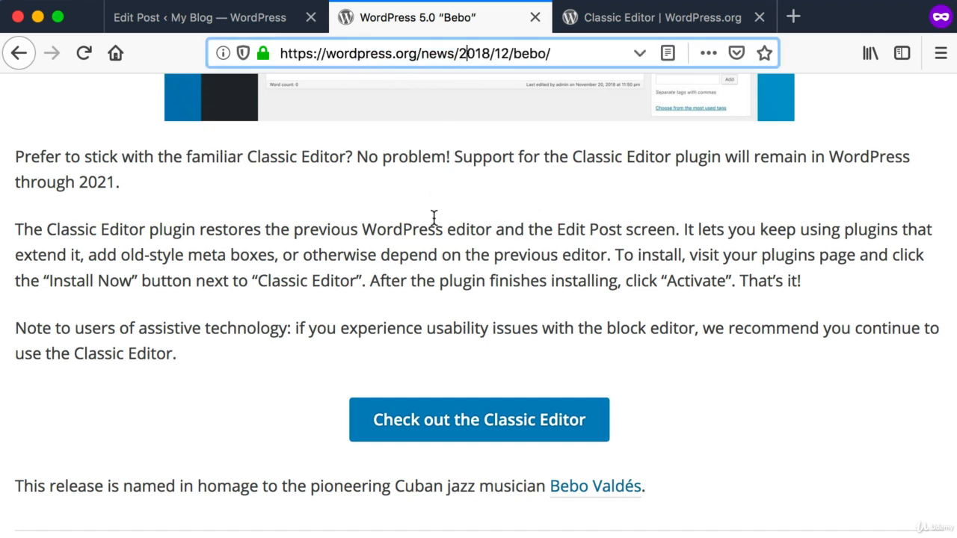
pyautogui.scroll(1, 440, 219)
pyautogui.scroll(5, 440, 212)
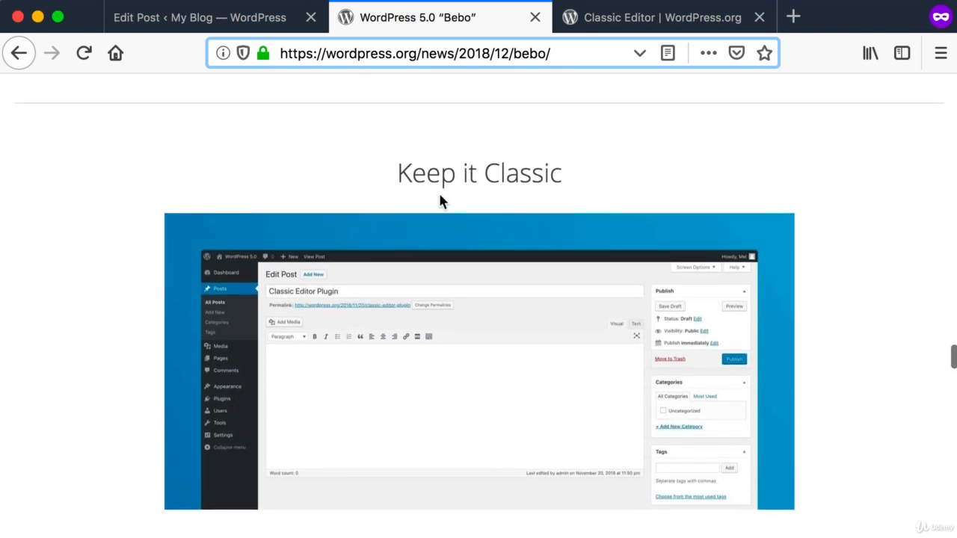
pyautogui.press('super+shift+4')
pyautogui.moveTo(368, 147); pyautogui.dragTo(619, 219)
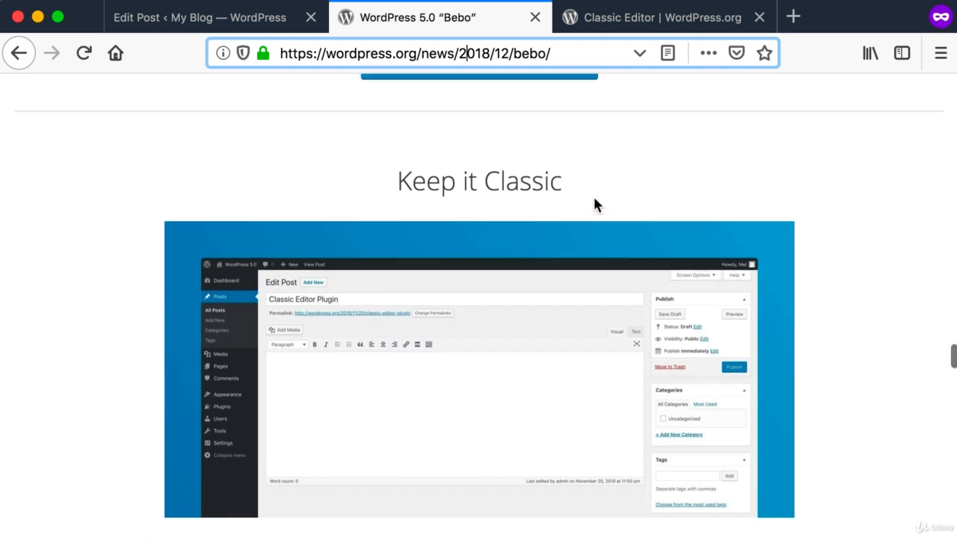
pyautogui.scroll(-4, 595, 204)
pyautogui.press('super+shift+4')
pyautogui.moveTo(5, 232); pyautogui.dragTo(359, 275)
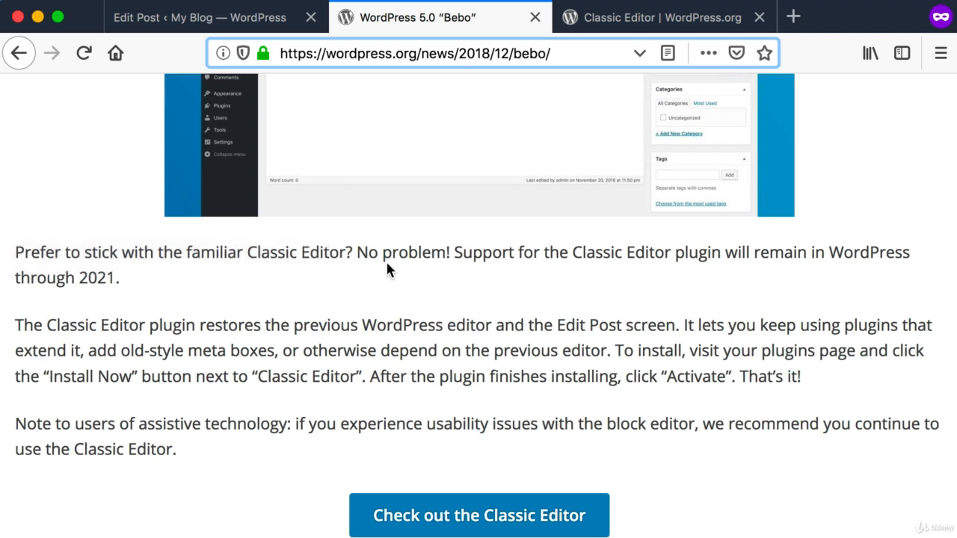
pyautogui.press('super+shift+4')
pyautogui.moveTo(449, 239); pyautogui.dragTo(774, 266)
pyautogui.press('super+shift+4')
pyautogui.moveTo(77, 265); pyautogui.dragTo(117, 290)
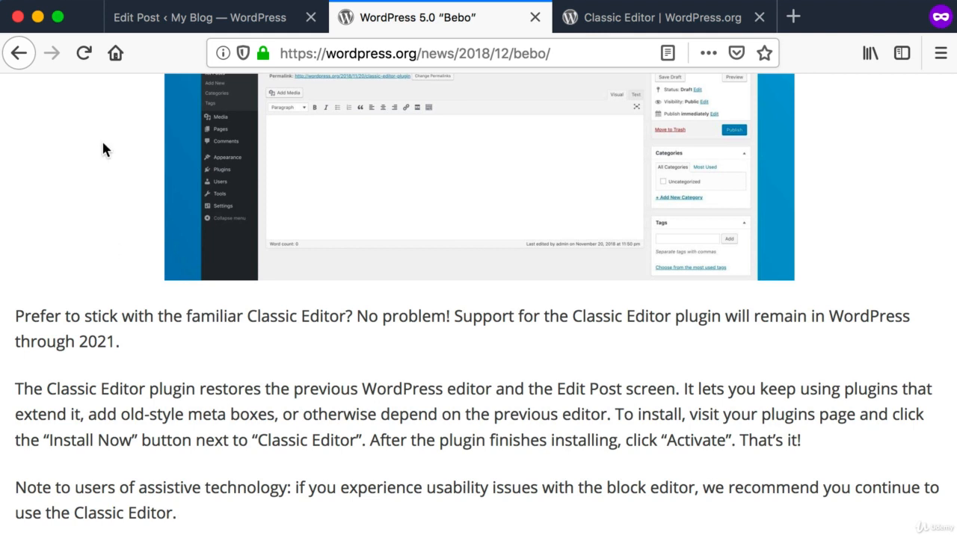
# Return to the new post being edited and title it "Hello World"
pyautogui.click(174, 27)
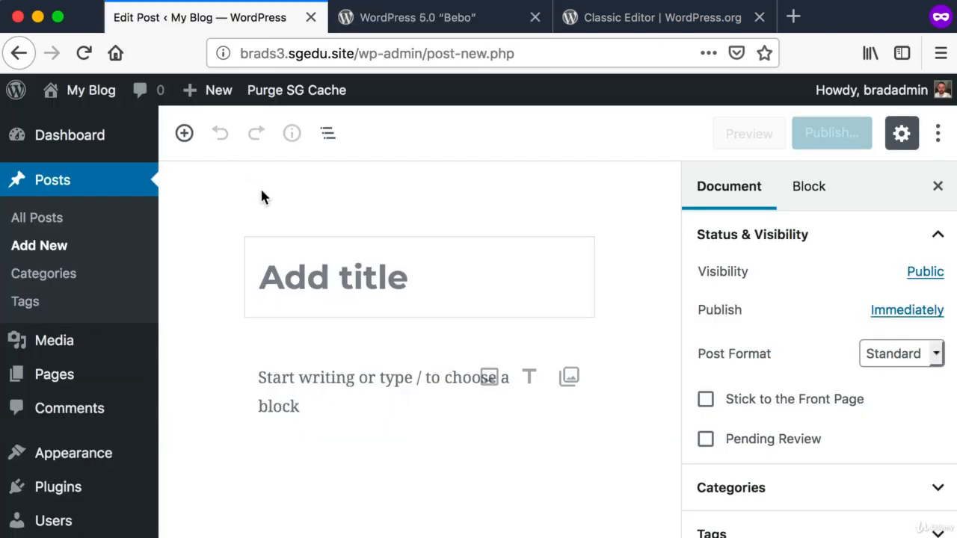
pyautogui.press('super+shift+4')
pyautogui.moveTo(196, 168); pyautogui.dragTo(640, 512)
pyautogui.click(384, 296)
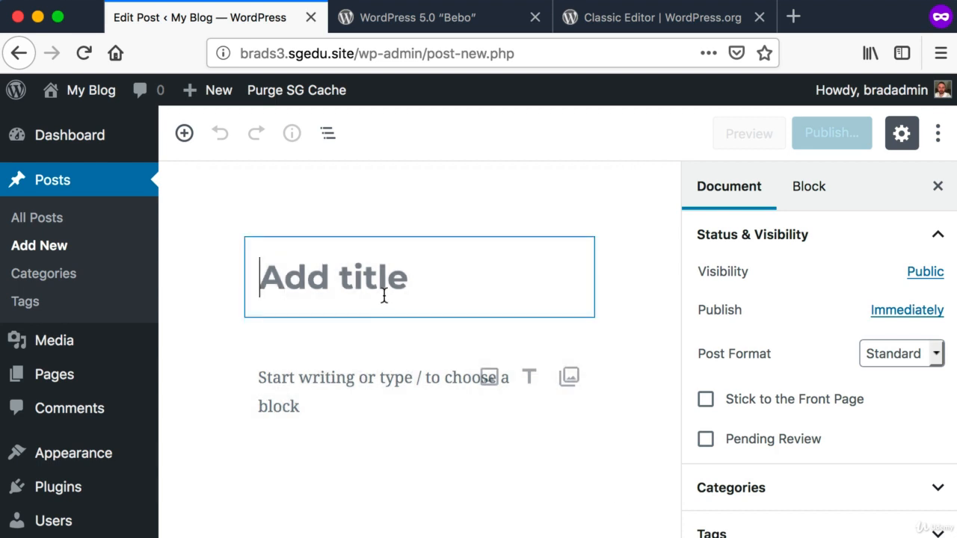
pyautogui.write('Hello World')
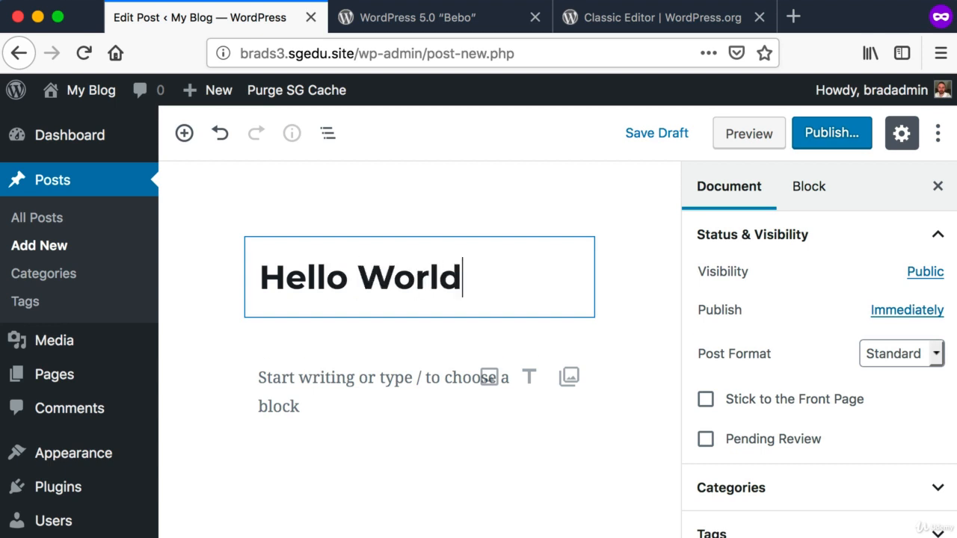
# Write two paragraph blocks in the post body: "This is the content." followed by "Hello again."
pyautogui.press('super+shift+4')
pyautogui.moveTo(238, 336); pyautogui.dragTo(687, 531)
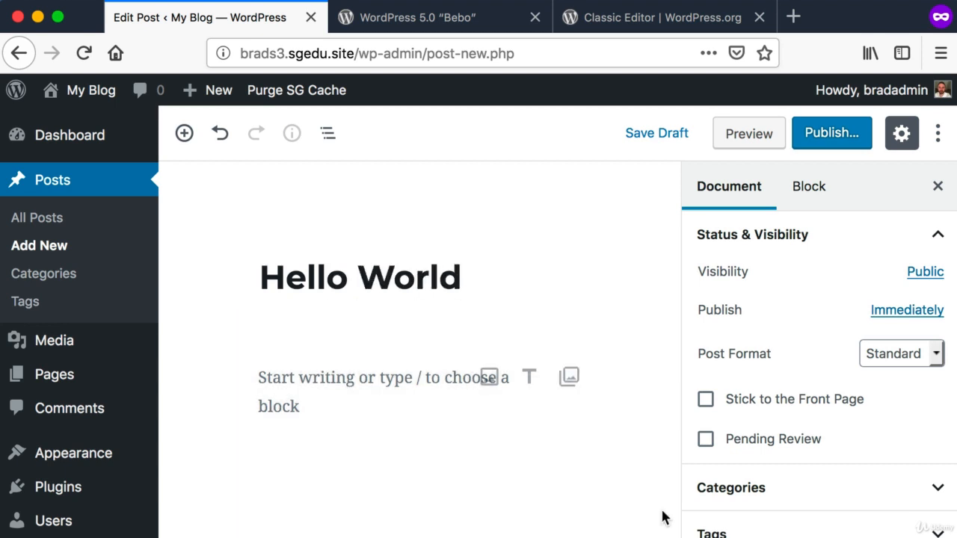
pyautogui.click(343, 380)
pyautogui.write('This is the con')
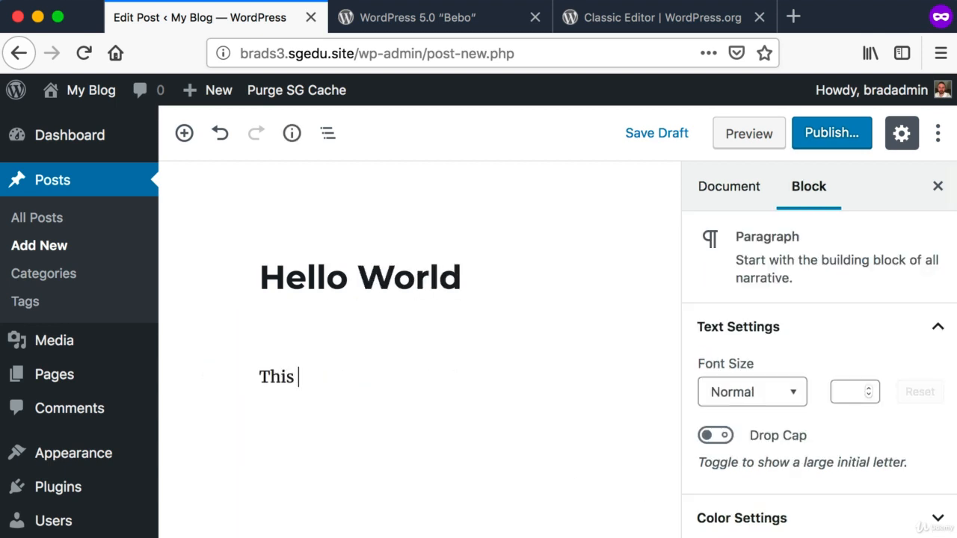
pyautogui.write('tent.')
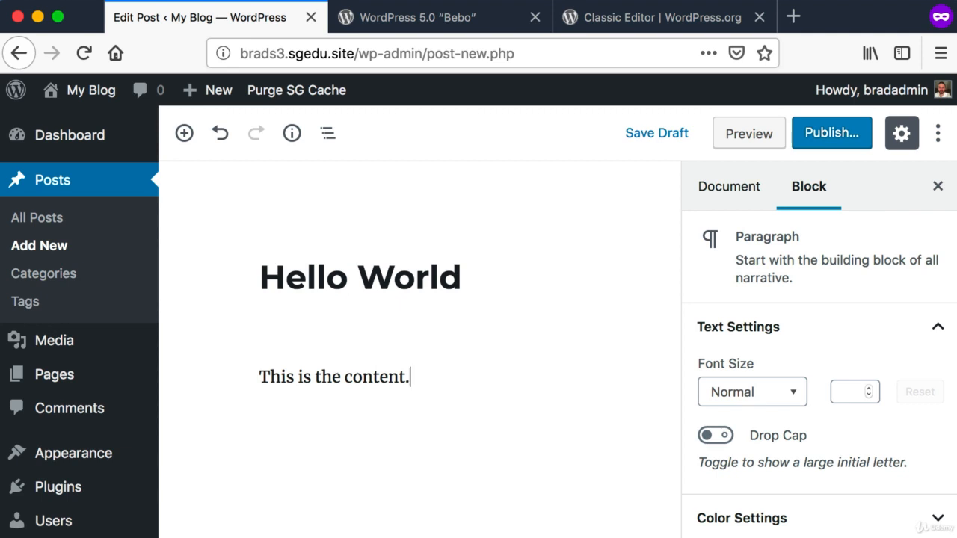
pyautogui.press('Return')
pyautogui.write('Hello again.')
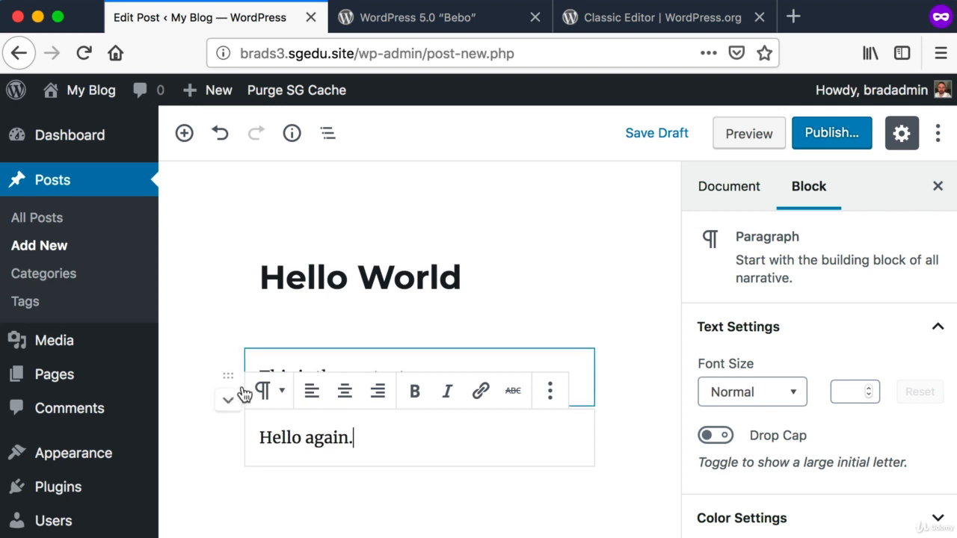
# Add a third paragraph "Hi once again." and move the "Hello again." paragraph above "This is the content."
pyautogui.press('super+shift+4')
pyautogui.moveTo(207, 353); pyautogui.dragTo(468, 493)
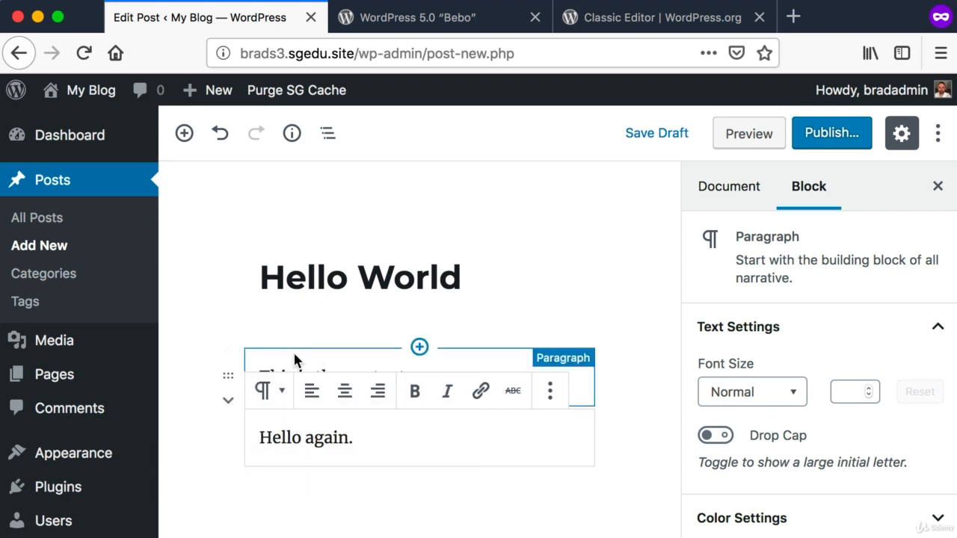
pyautogui.click(330, 367)
pyautogui.click(346, 438)
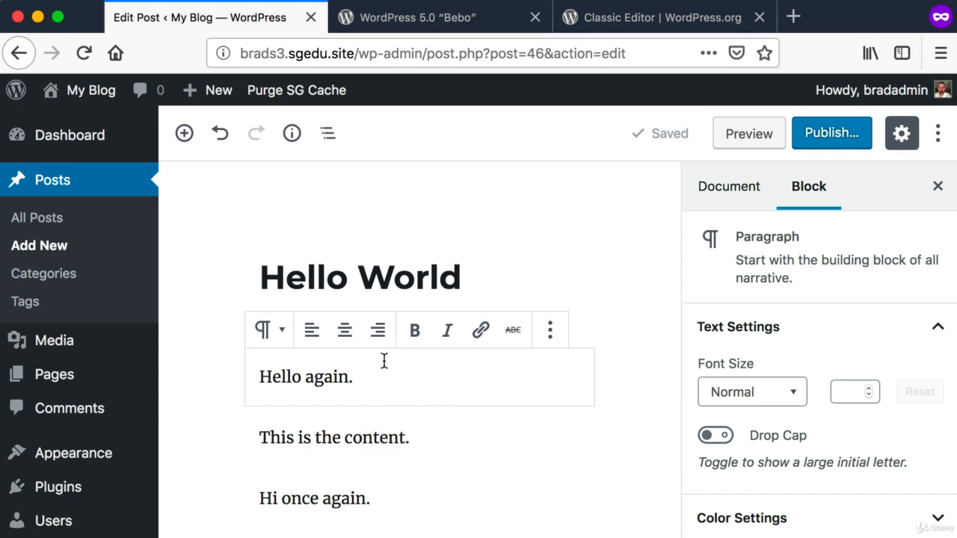
# Transform the "This is the content." paragraph block into a Heading block
pyautogui.click(342, 437)
pyautogui.press('super+shift+4')
pyautogui.moveTo(433, 449); pyautogui.dragTo(241, 424)
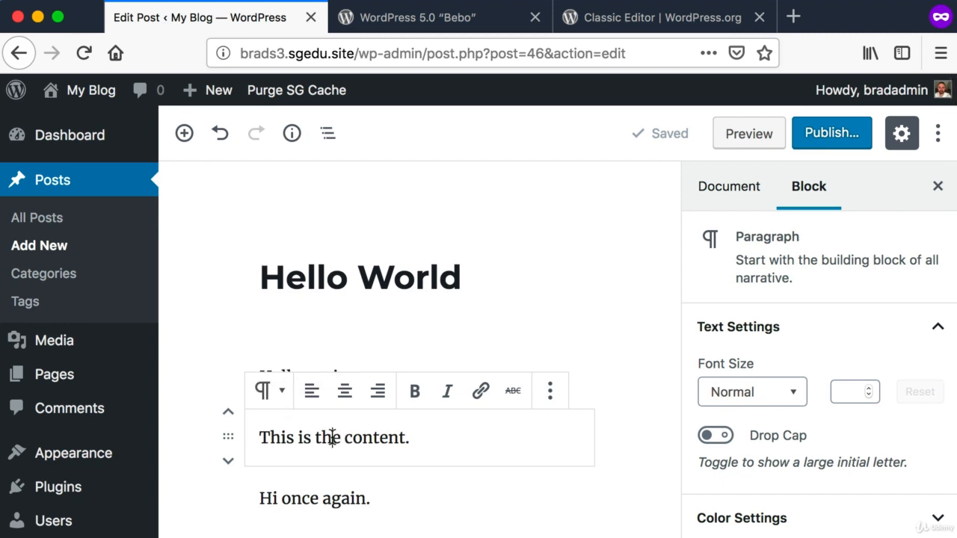
pyautogui.moveTo(429, 443); pyautogui.dragTo(280, 440)
pyautogui.click(412, 438)
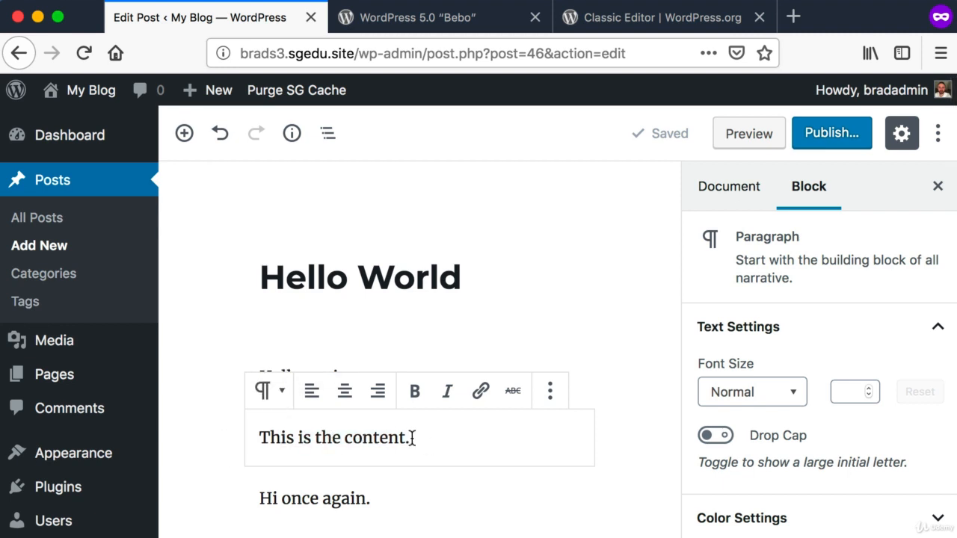
pyautogui.click(363, 438)
pyautogui.press('super+shift+4')
pyautogui.moveTo(256, 376); pyautogui.dragTo(270, 406)
pyautogui.press('Escape')
pyautogui.click(270, 392)
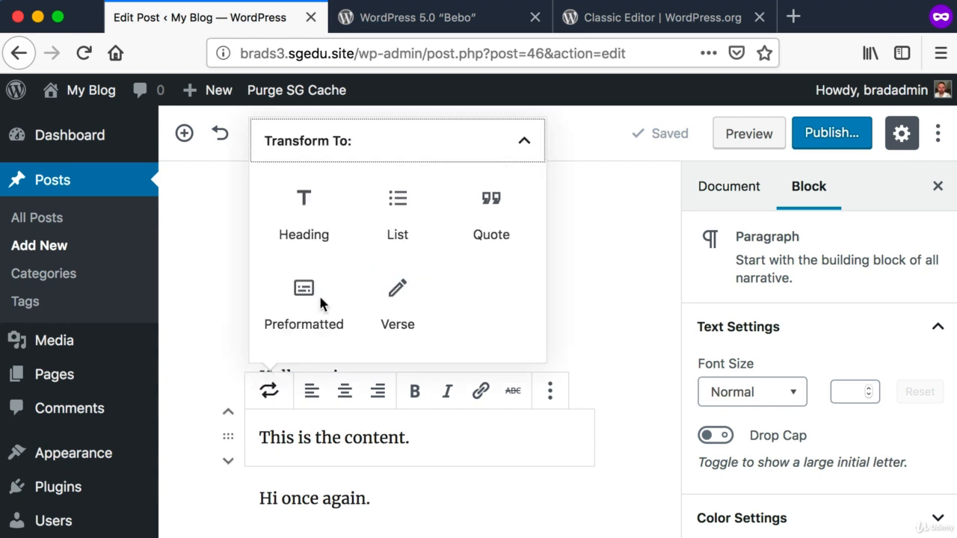
pyautogui.click(305, 203)
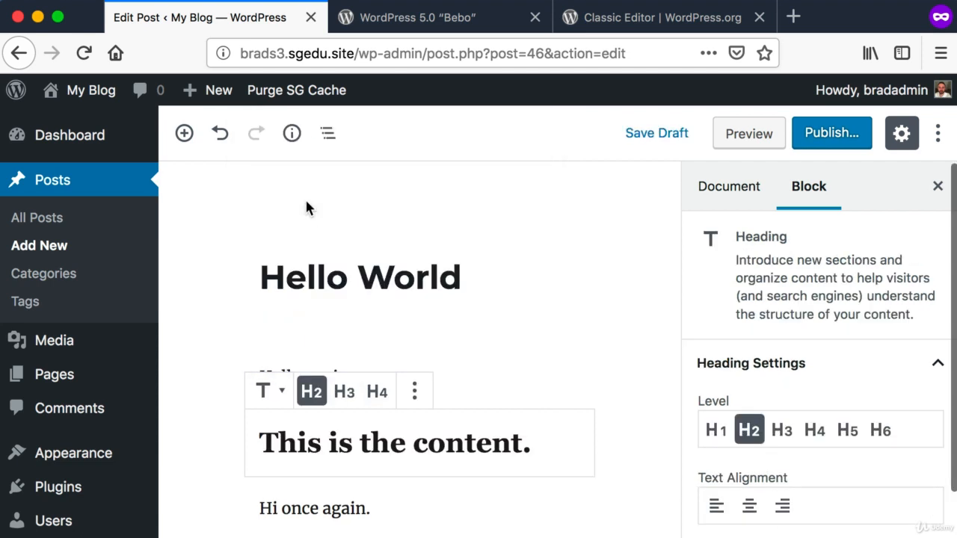
# Start a new empty block below the "Hi once again." paragraph
pyautogui.scroll(-3, 374, 355)
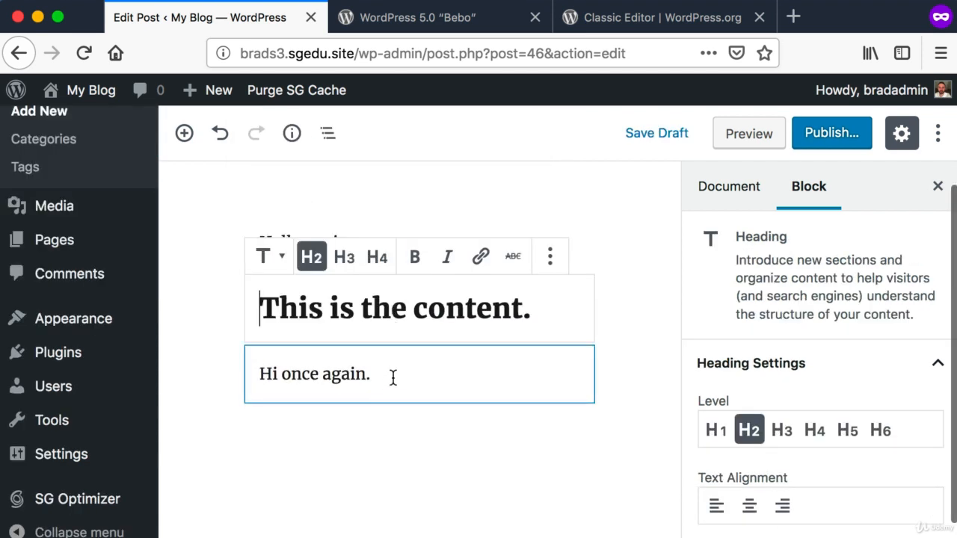
pyautogui.click(391, 374)
pyautogui.press('Return')
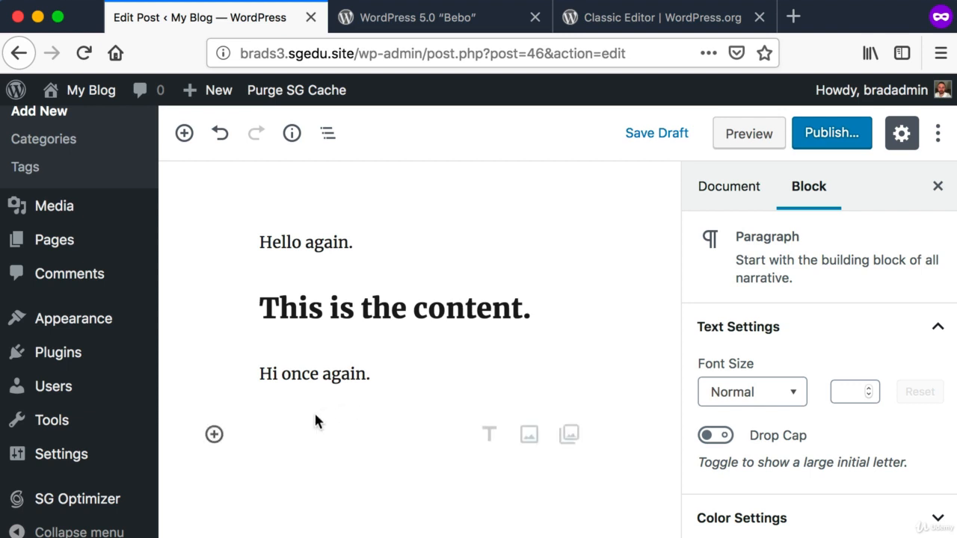
pyautogui.press('super+shift+4')
pyautogui.moveTo(246, 416); pyautogui.dragTo(433, 477)
# Search the available blocks for "youtube" and insert a YouTube embed block below "Hi once again."
pyautogui.scroll(1, 433, 477)
pyautogui.scroll(2, 434, 477)
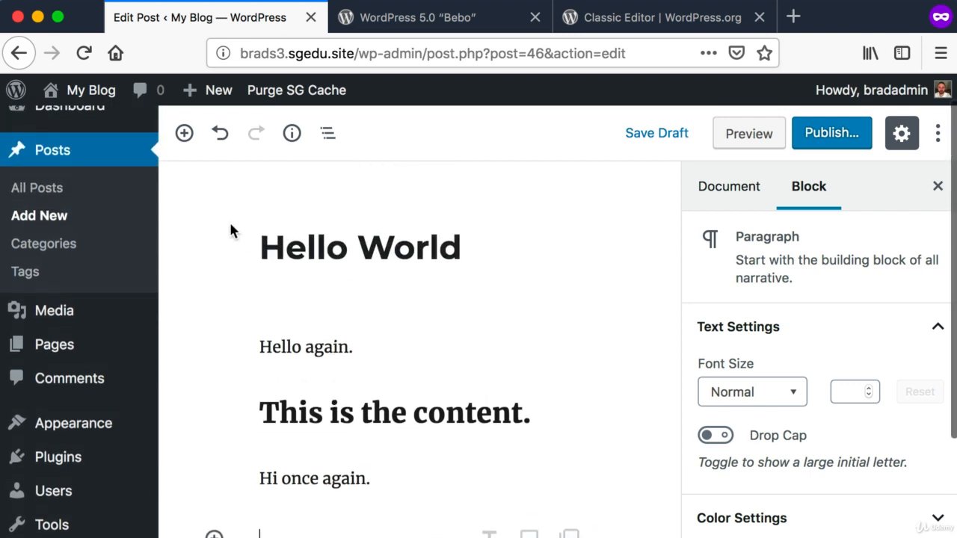
pyautogui.press('super+shift+4')
pyautogui.moveTo(170, 169); pyautogui.dragTo(208, 117)
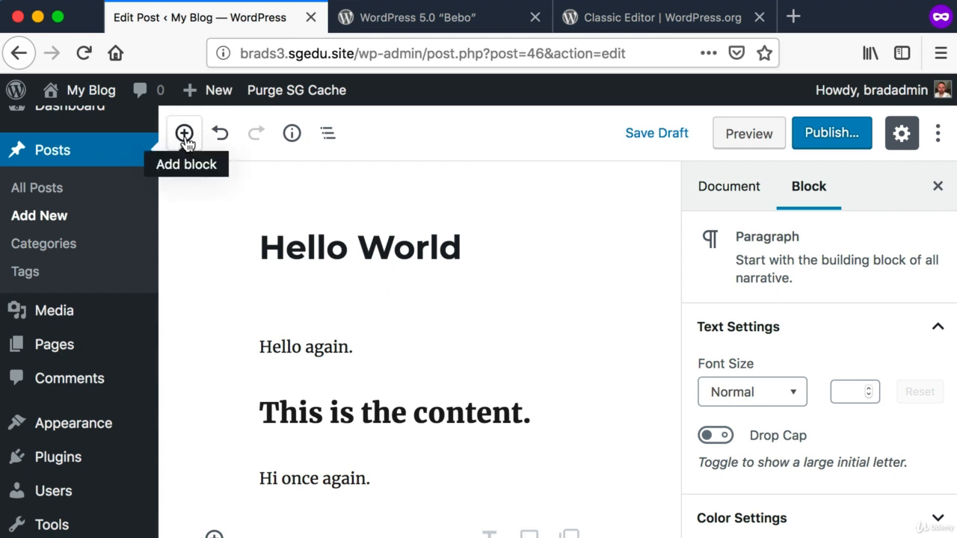
pyautogui.click(184, 135)
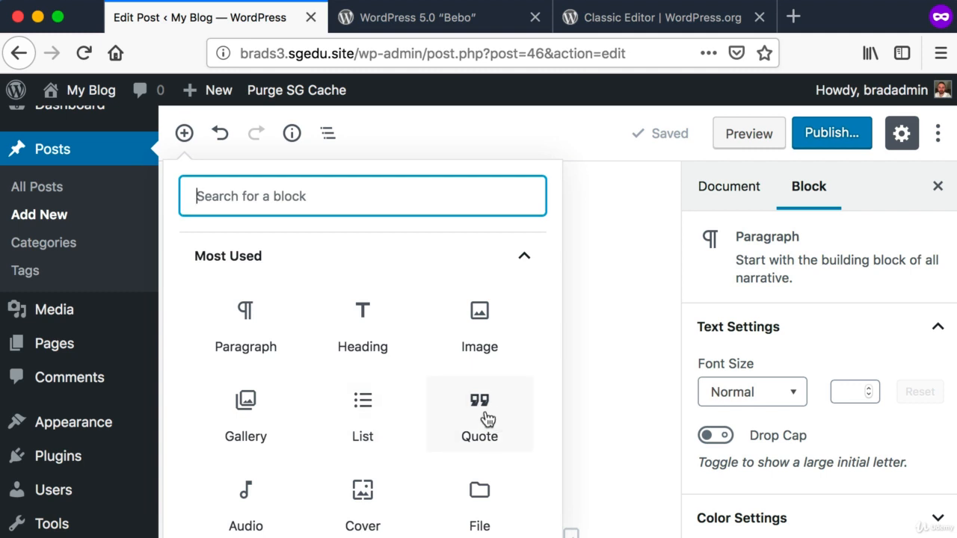
pyautogui.scroll(1, 488, 420)
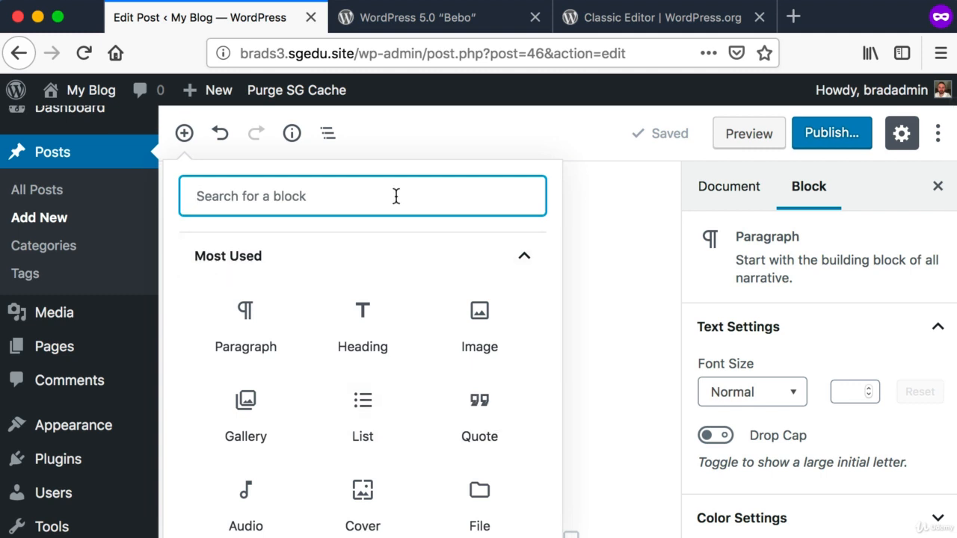
pyautogui.press('super+shift+4')
pyautogui.moveTo(178, 172); pyautogui.dragTo(491, 224)
pyautogui.write('youtube')
pyautogui.press('super+shift+4')
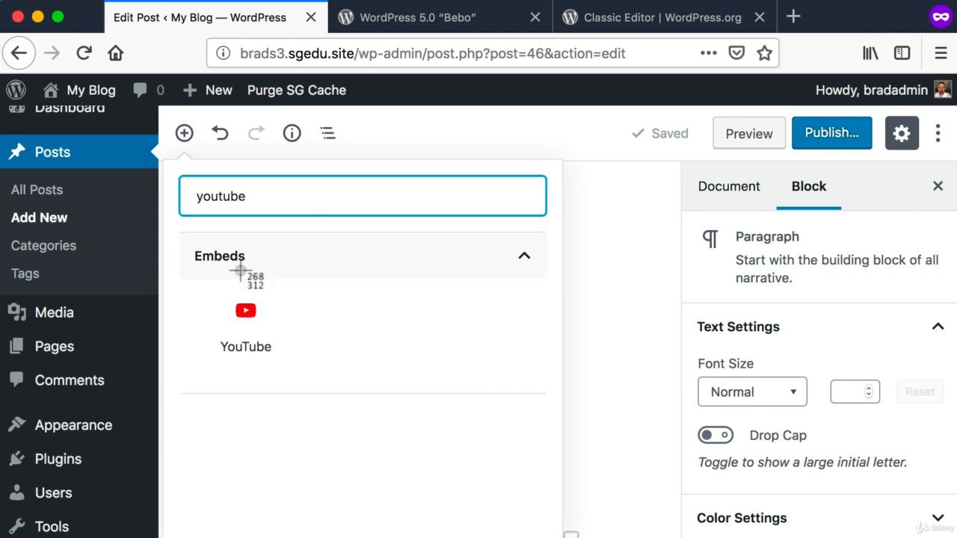
pyautogui.moveTo(214, 279); pyautogui.dragTo(312, 374)
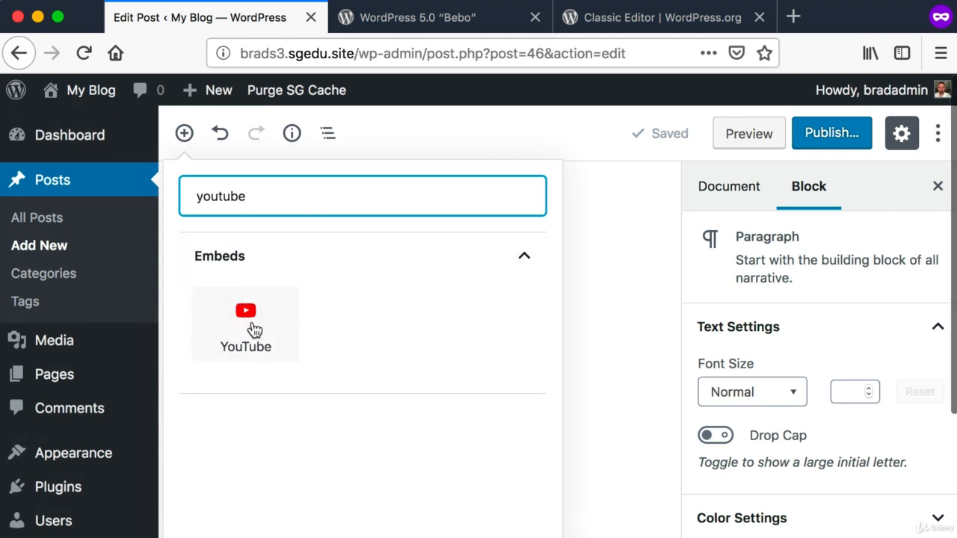
pyautogui.click(254, 329)
# Delete the empty YouTube embed block from the end of the post
pyautogui.scroll(-2, 252, 325)
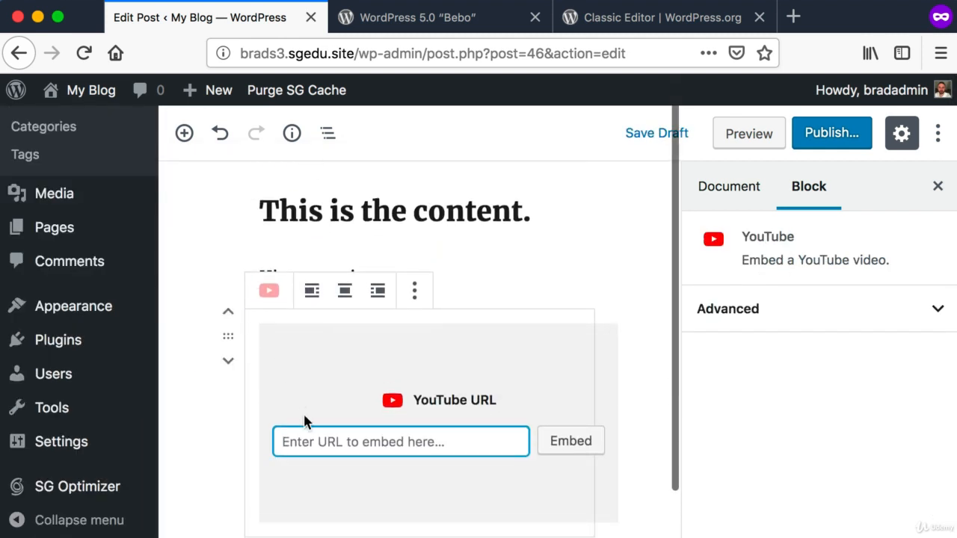
pyautogui.press('super+shift+4')
pyautogui.moveTo(269, 407); pyautogui.dragTo(526, 473)
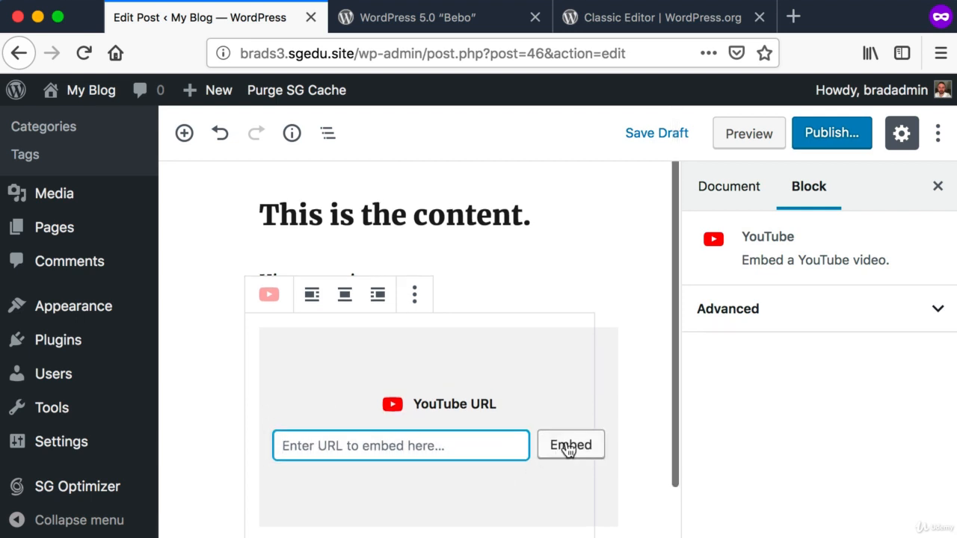
pyautogui.press('super+shift+4')
pyautogui.moveTo(212, 302); pyautogui.dragTo(648, 523)
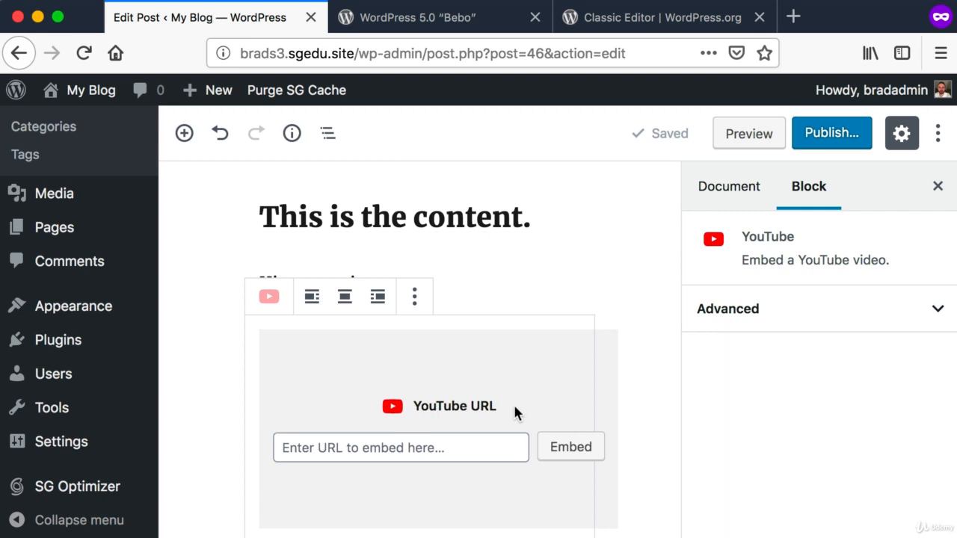
pyautogui.press('BackSpace')
# Move the "Hi once again." paragraph above the "This is the content." heading
pyautogui.moveTo(231, 364); pyautogui.dragTo(294, 274)
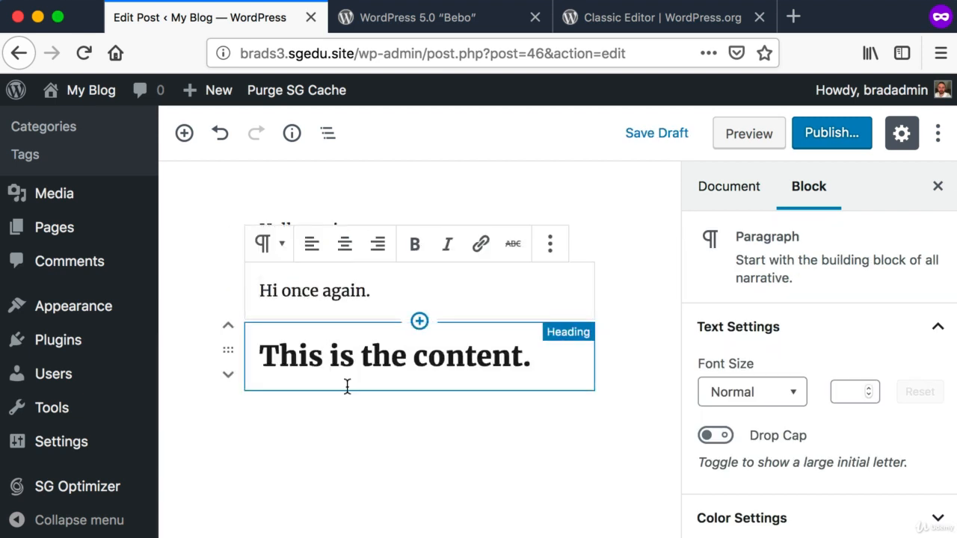
pyautogui.click(414, 431)
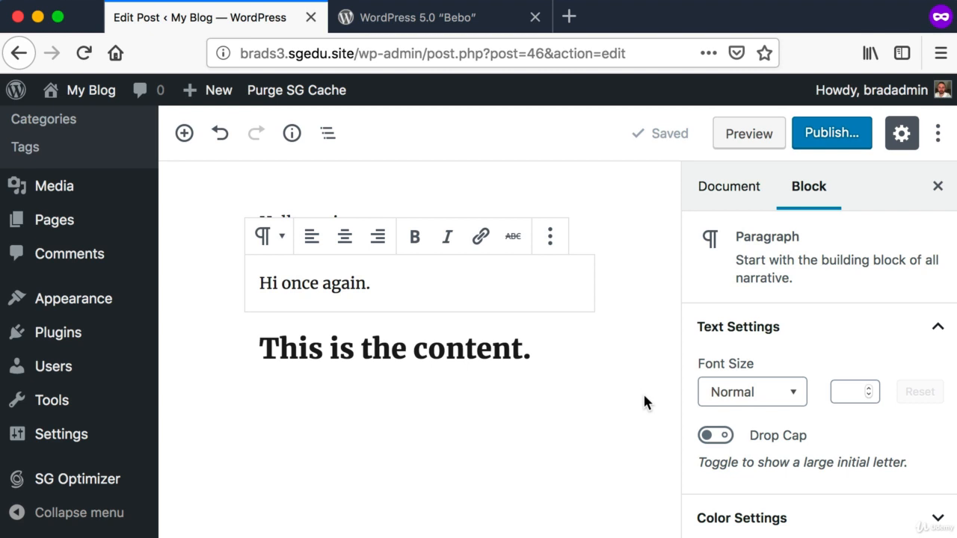
# Switch back to the WordPress 5.0 "Bebo" release page at its Classic Editor section
pyautogui.press('super+shift+4')
pyautogui.moveTo(218, 175); pyautogui.dragTo(819, 498)
pyautogui.scroll(1, 642, 380)
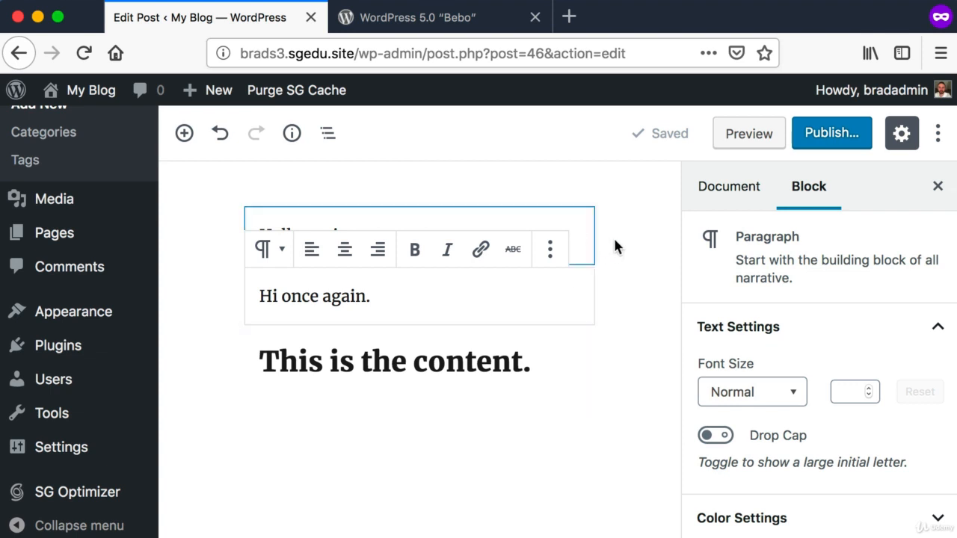
pyautogui.click(421, 16)
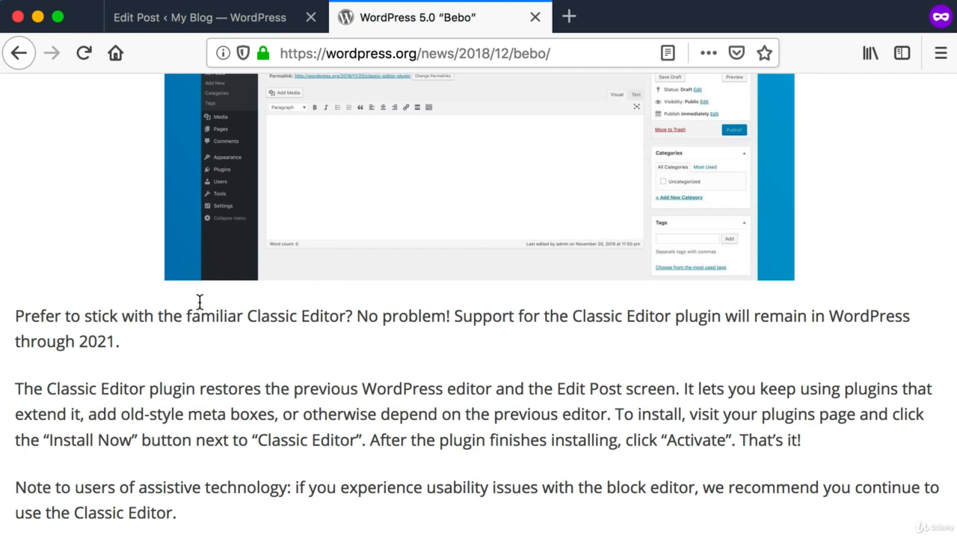
# Read how long the Classic Editor plugin is supported on the WordPress 5.0 release page
pyautogui.scroll(1, 199, 306)
pyautogui.press('super+shift+4')
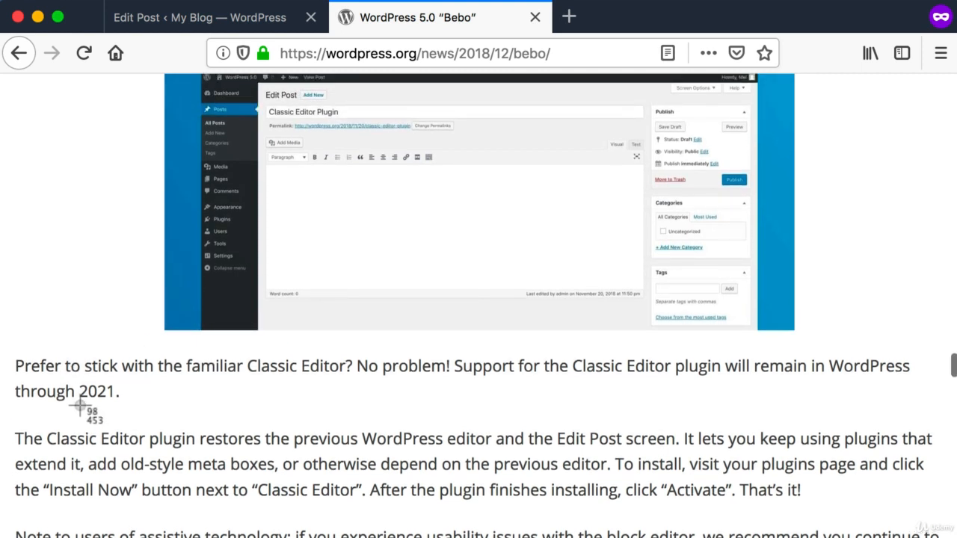
pyautogui.moveTo(62, 382); pyautogui.dragTo(147, 401)
pyautogui.scroll(1, 147, 401)
pyautogui.press('super+shift+4')
pyautogui.moveTo(73, 386); pyautogui.dragTo(168, 424)
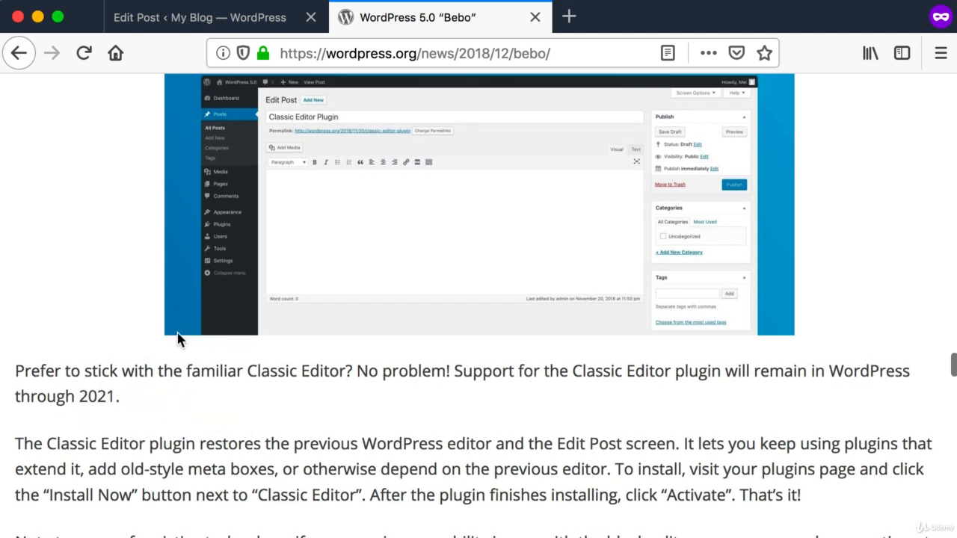
# Switch back to the Hello World post and examine the block editor's content area, settings sidebar and admin navigation
pyautogui.click(207, 18)
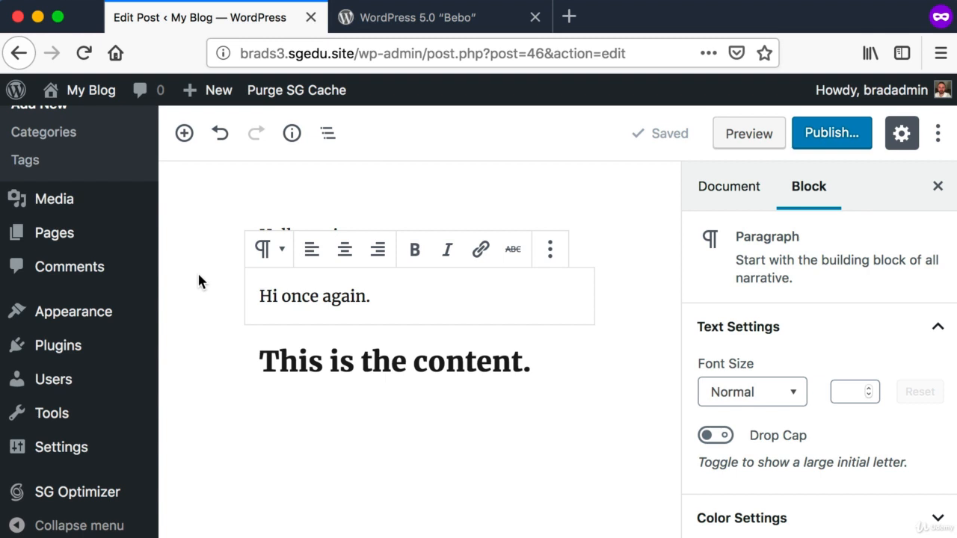
pyautogui.press('super+shift+4')
pyautogui.moveTo(188, 166); pyautogui.dragTo(890, 508)
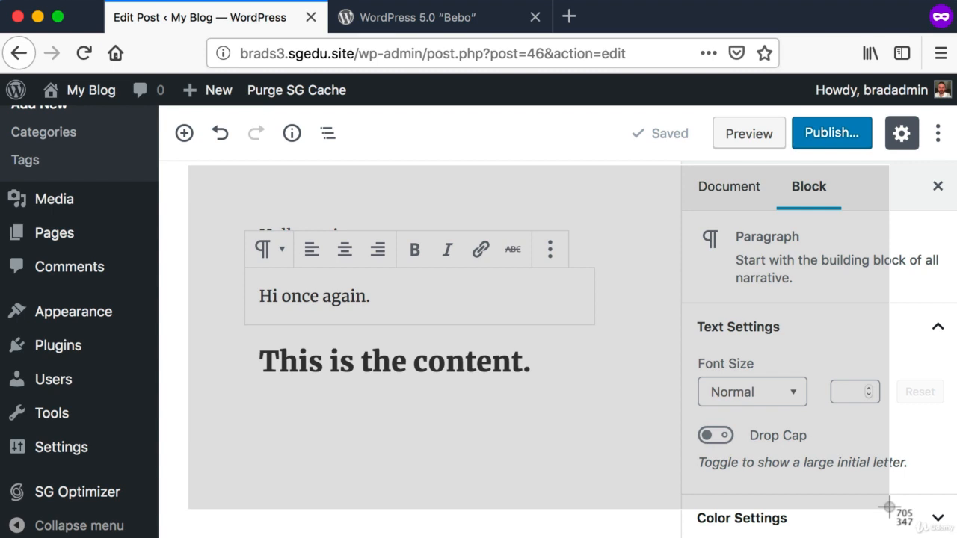
pyautogui.moveTo(889, 506); pyautogui.dragTo(891, 508)
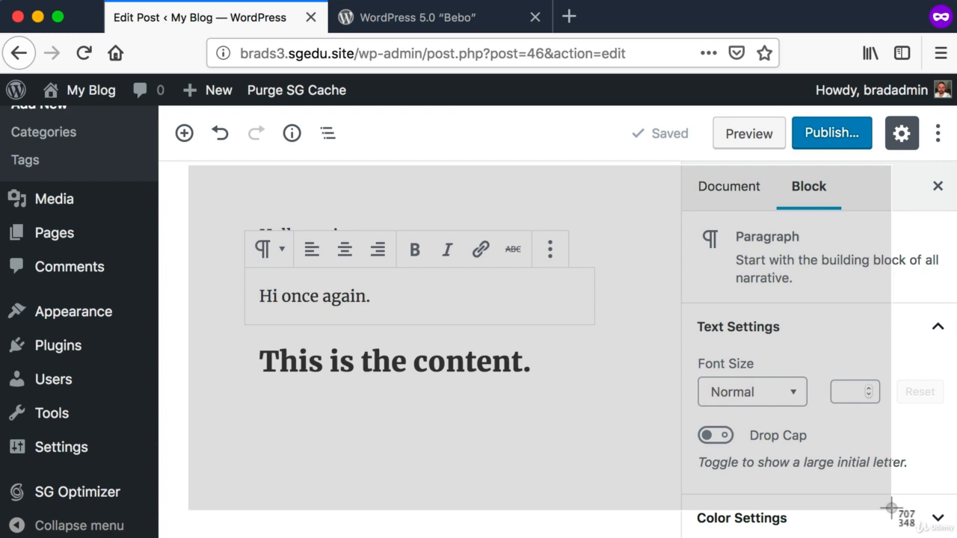
pyautogui.moveTo(892, 508); pyautogui.dragTo(893, 509)
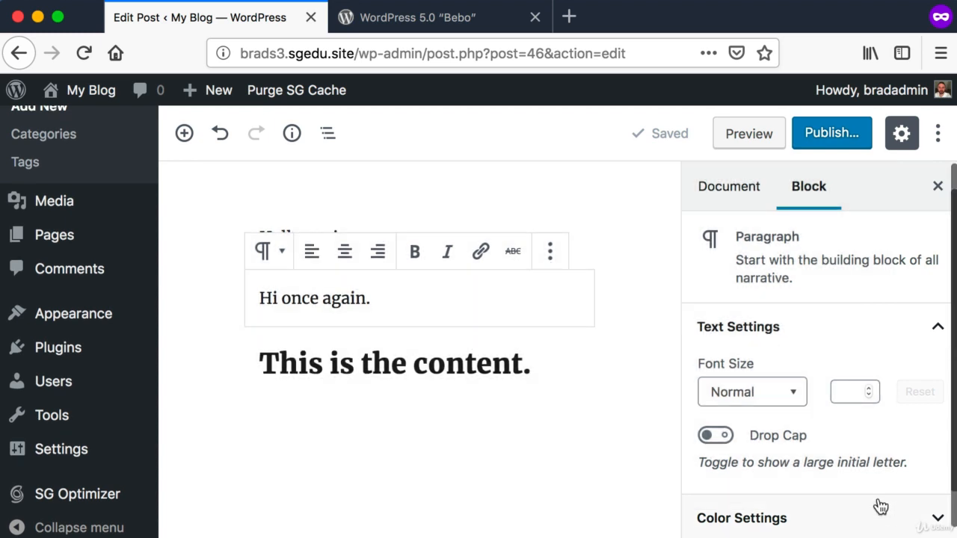
pyautogui.press('super+shift+4')
pyautogui.moveTo(186, 152); pyautogui.dragTo(804, 493)
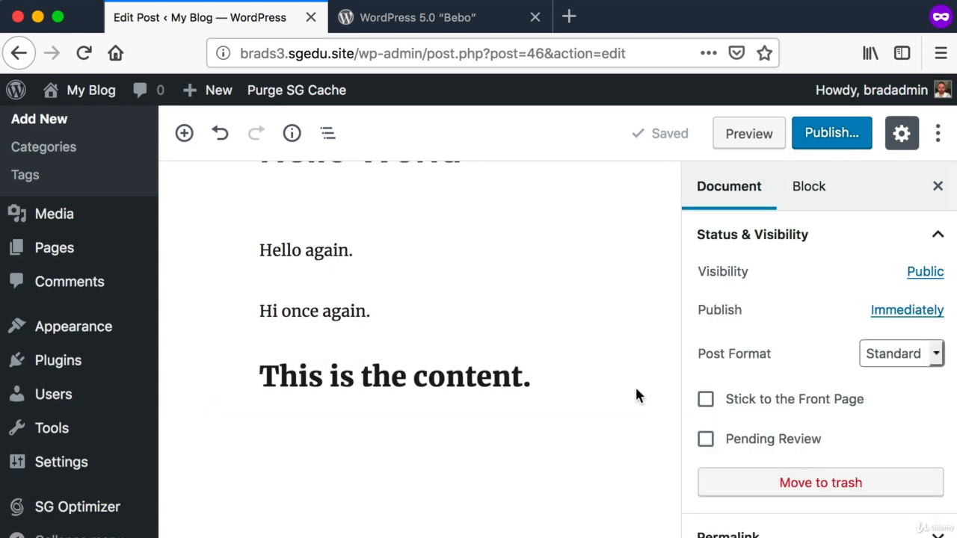
pyautogui.scroll(3, 633, 392)
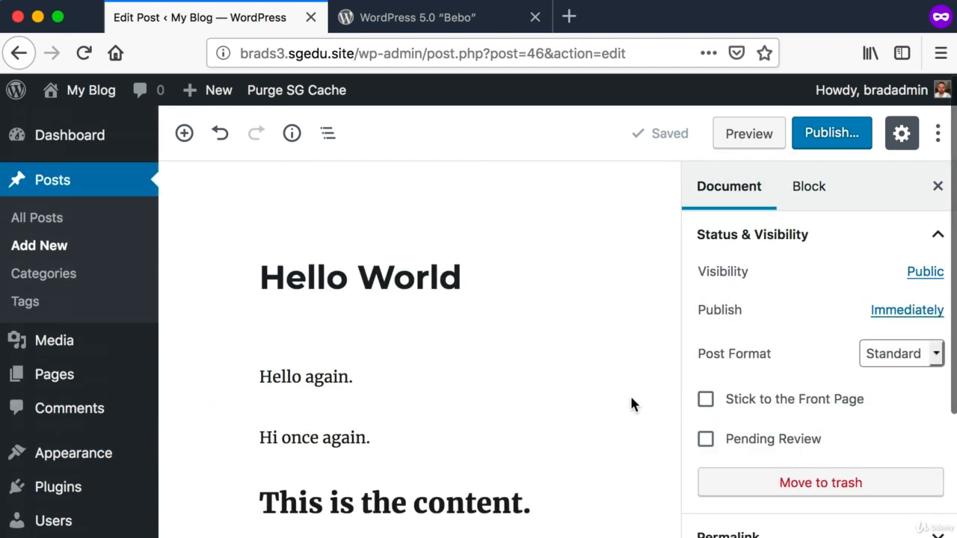
pyautogui.press('super+shift+4')
pyautogui.moveTo(192, 165); pyautogui.dragTo(944, 522)
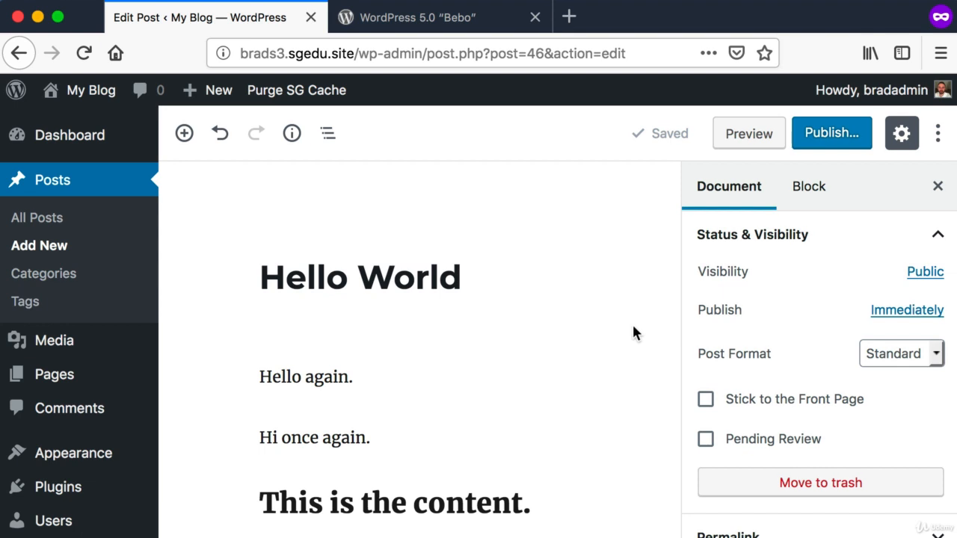
pyautogui.press('super+shift+4')
pyautogui.moveTo(187, 155); pyautogui.dragTo(914, 461)
pyautogui.press('super+shift+4')
pyautogui.moveTo(166, 102); pyautogui.dragTo(6, 537)
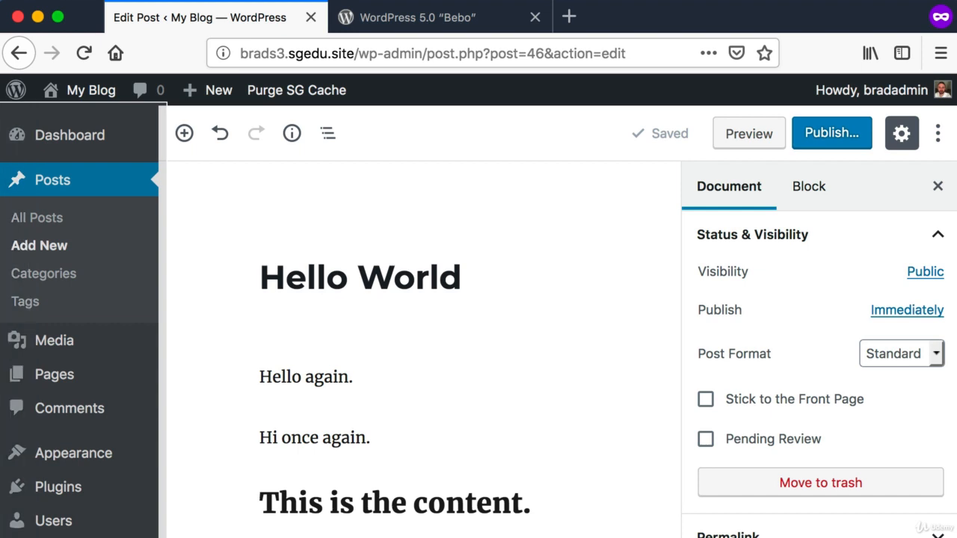
# Leave the post and open the site's list of installed plugins
pyautogui.moveTo(19, 496)
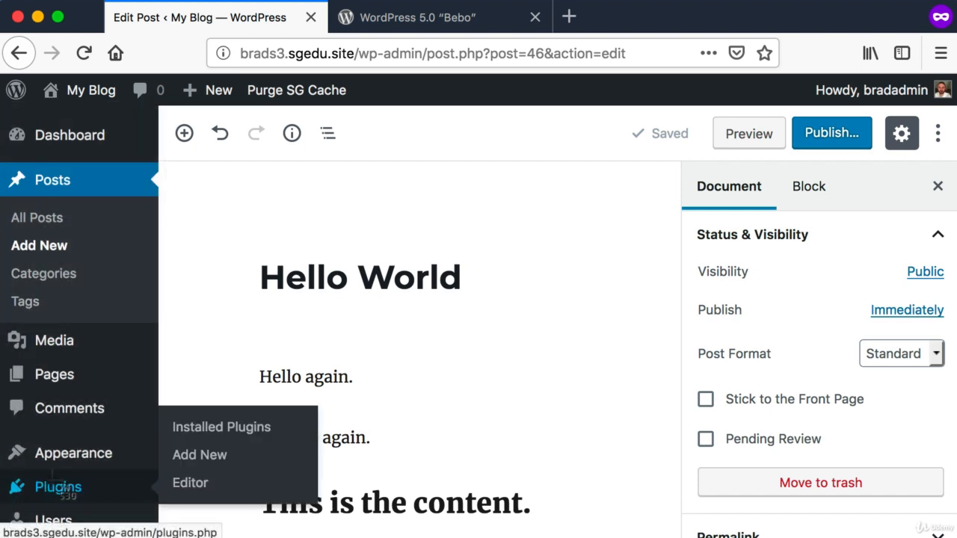
pyautogui.press('super+shift+4')
pyautogui.moveTo(1, 466); pyautogui.dragTo(117, 507)
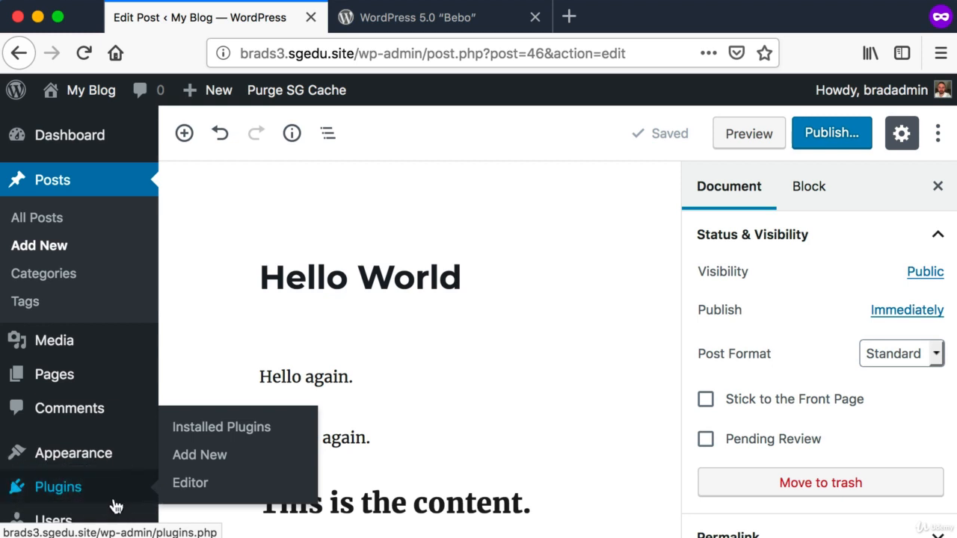
pyautogui.click(56, 493)
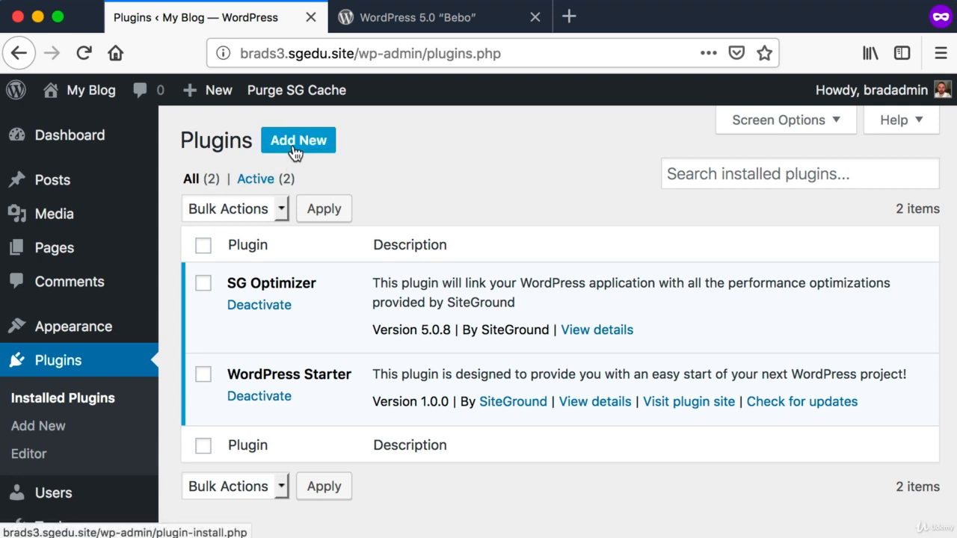
# Open the page for adding new plugins to the site
pyautogui.press('super+shift+4')
pyautogui.moveTo(255, 117); pyautogui.dragTo(330, 165)
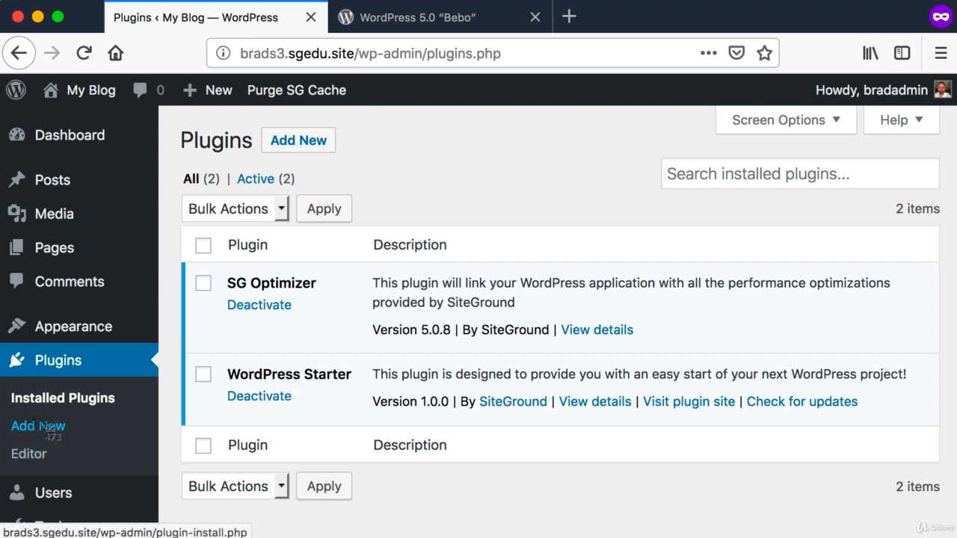
pyautogui.press('super+shift+4')
pyautogui.moveTo(7, 412); pyautogui.dragTo(83, 411)
pyautogui.click(310, 148)
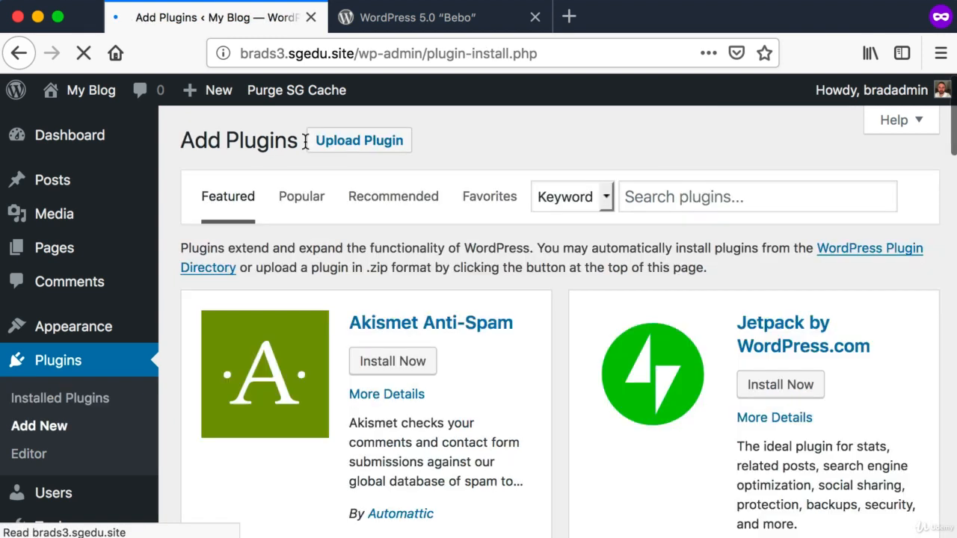
# Search the plugin directory by keyword for "Classic Editor"
pyautogui.press('super+shift+4')
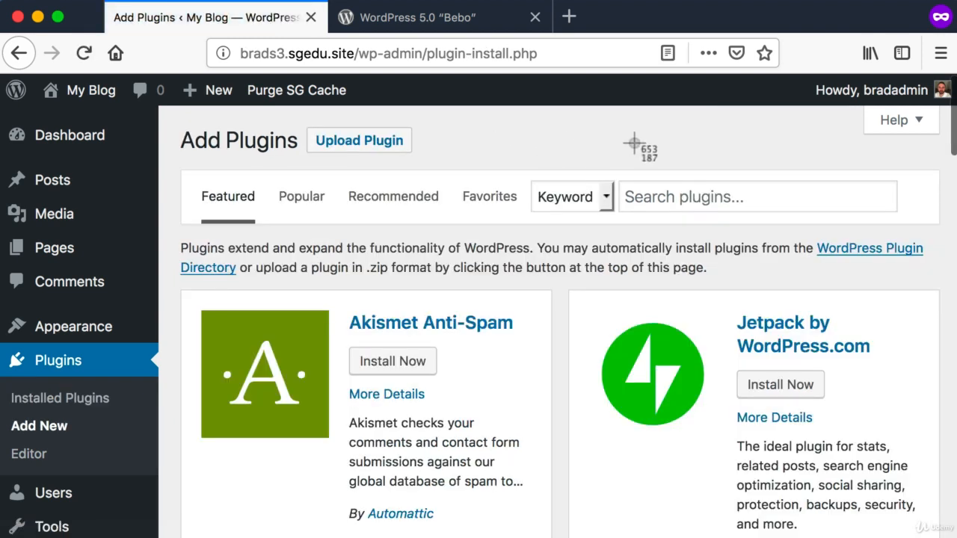
pyautogui.moveTo(627, 145); pyautogui.dragTo(935, 239)
pyautogui.click(711, 195)
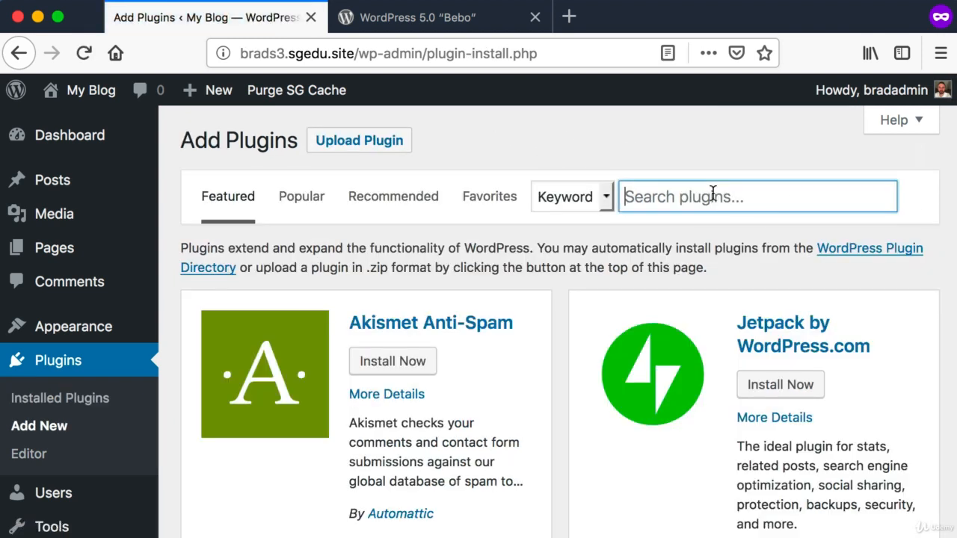
pyautogui.press('super+shift+4')
pyautogui.moveTo(603, 168); pyautogui.dragTo(906, 213)
pyautogui.write('Cla')
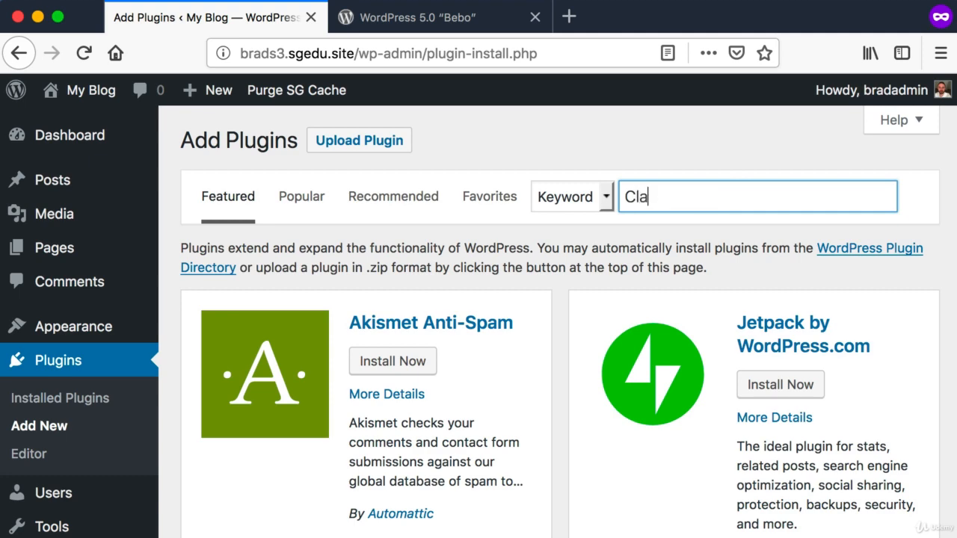
pyautogui.write('ssic Editor')
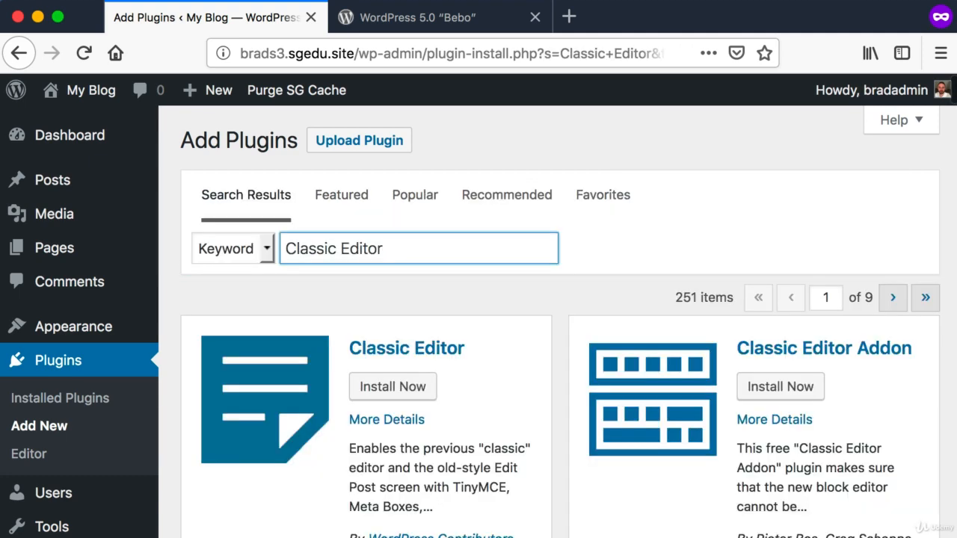
pyautogui.click(474, 279)
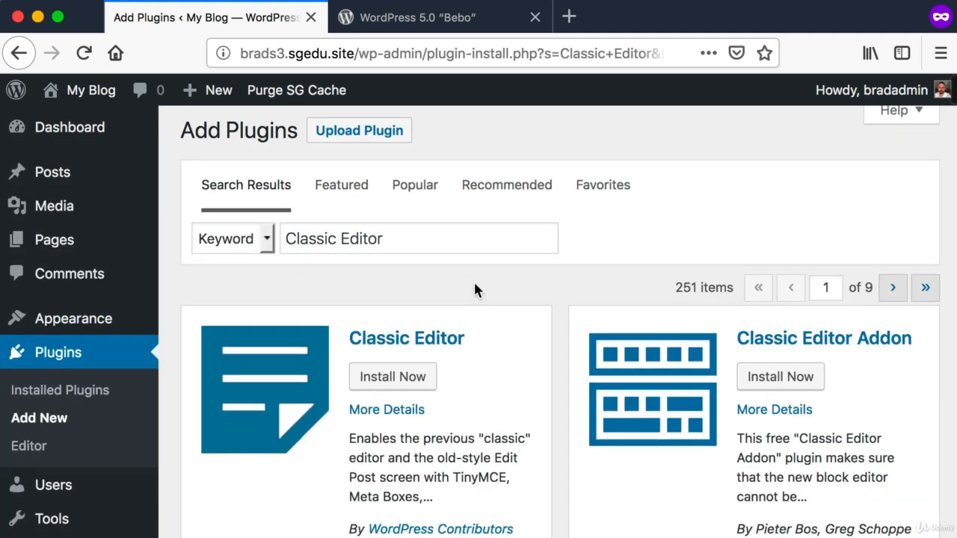
# Examine the Classic Editor plugin's search result, checking its description, author, rating and active installations
pyautogui.scroll(-1, 474, 280)
pyautogui.press('super+shift+4')
pyautogui.moveTo(173, 263); pyautogui.dragTo(542, 499)
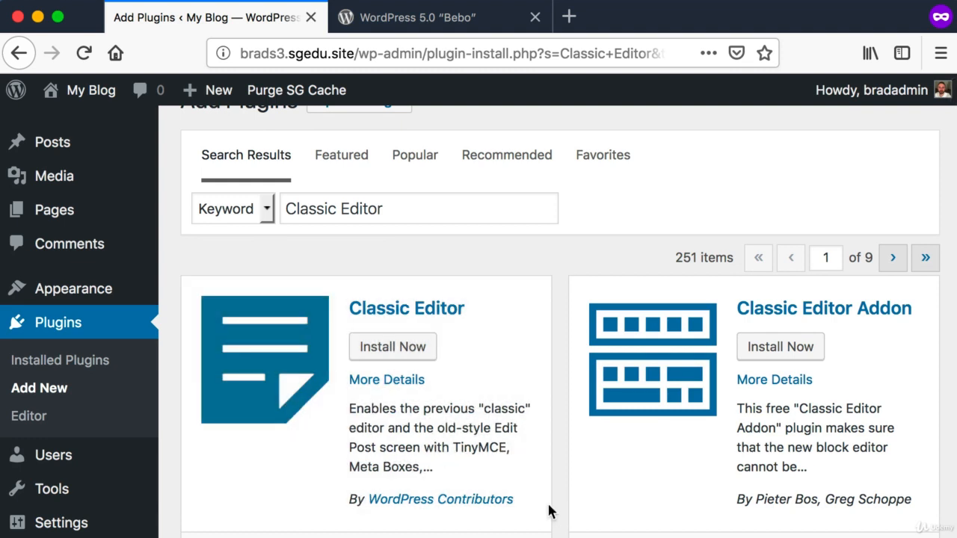
pyautogui.scroll(-1, 549, 513)
pyautogui.press('super+shift+4')
pyautogui.moveTo(339, 432); pyautogui.dragTo(530, 470)
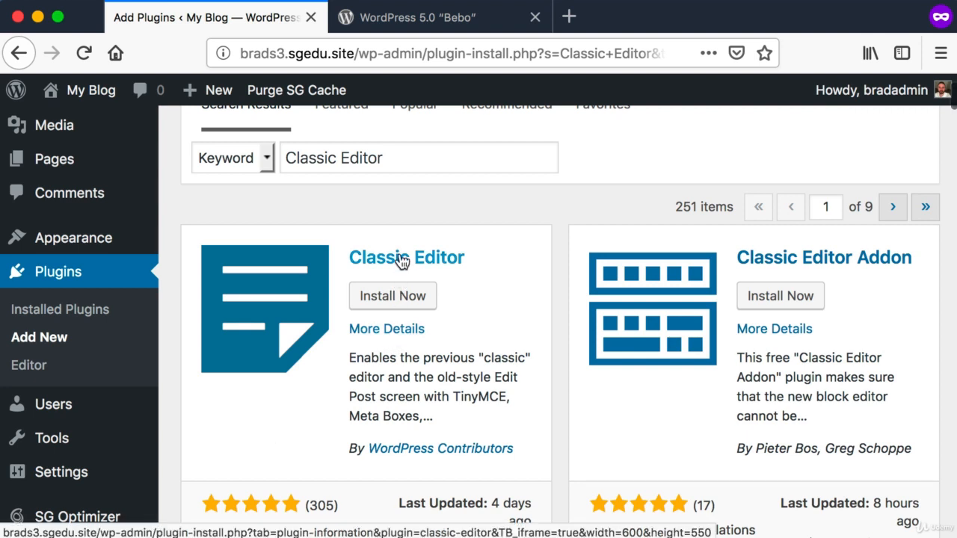
pyautogui.press('super+shift+4')
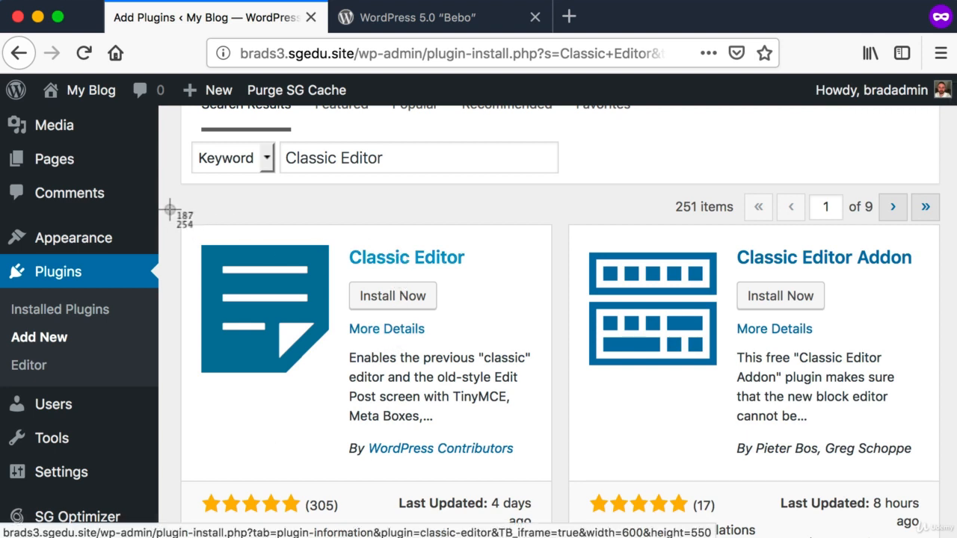
pyautogui.moveTo(170, 210); pyautogui.dragTo(551, 447)
pyautogui.scroll(-1, 239, 387)
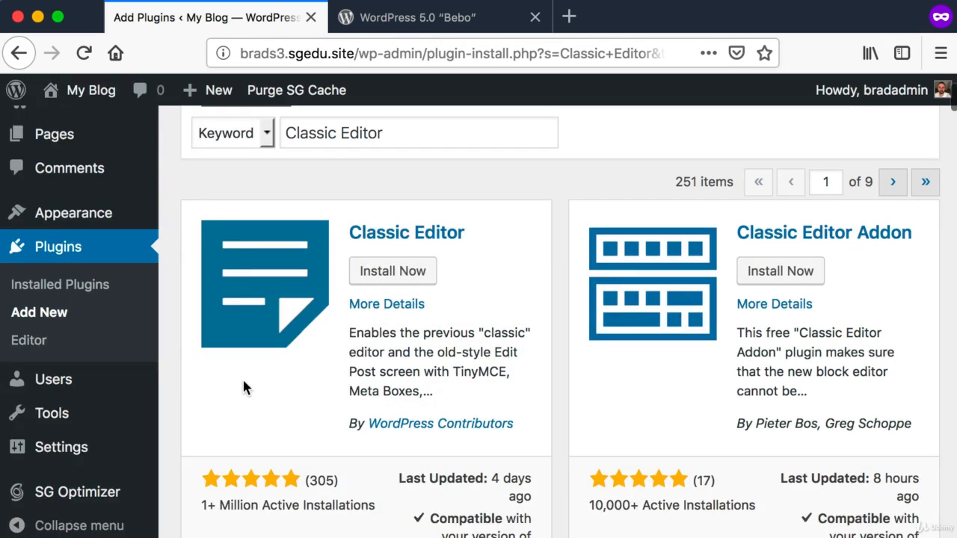
pyautogui.press('super+shift+4')
pyautogui.moveTo(185, 465); pyautogui.dragTo(314, 496)
pyautogui.moveTo(322, 497); pyautogui.dragTo(345, 494)
pyautogui.press('Escape')
pyautogui.scroll(1, 346, 495)
pyautogui.press('super+shift+4')
pyautogui.moveTo(378, 527); pyautogui.dragTo(189, 499)
pyautogui.press('Escape')
# Install the Classic Editor plugin by WordPress Contributors
pyautogui.scroll(1, 188, 499)
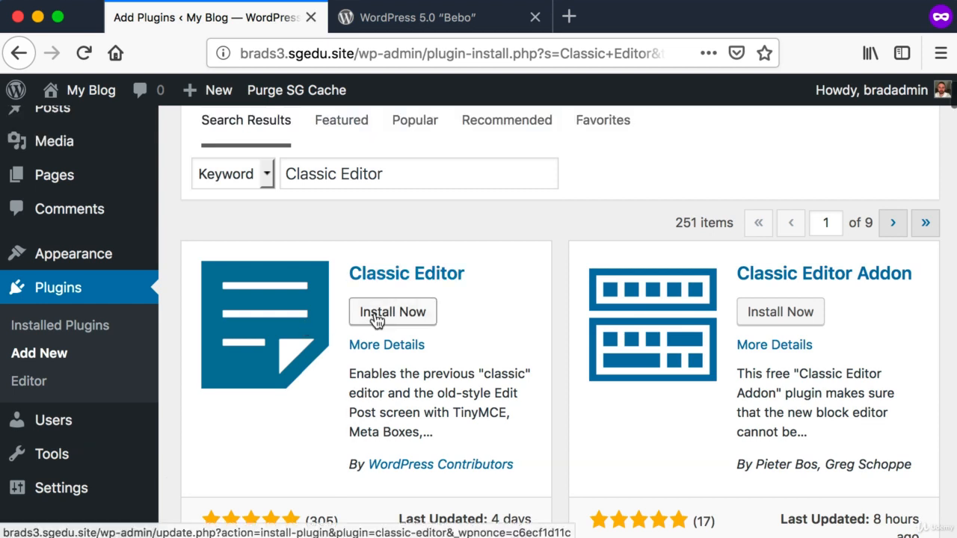
pyautogui.press('super+shift+4')
pyautogui.moveTo(349, 284); pyautogui.dragTo(441, 322)
pyautogui.scroll(1, 388, 317)
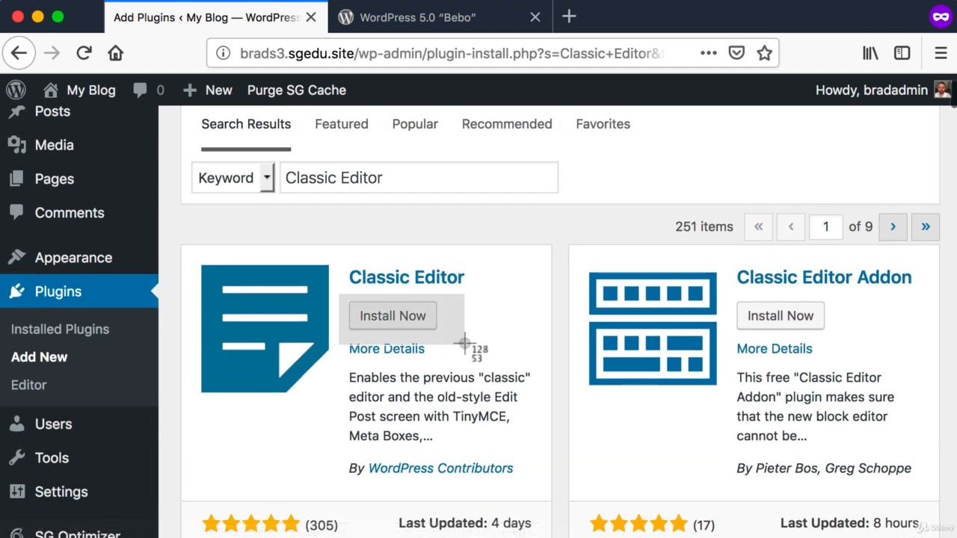
pyautogui.click(393, 323)
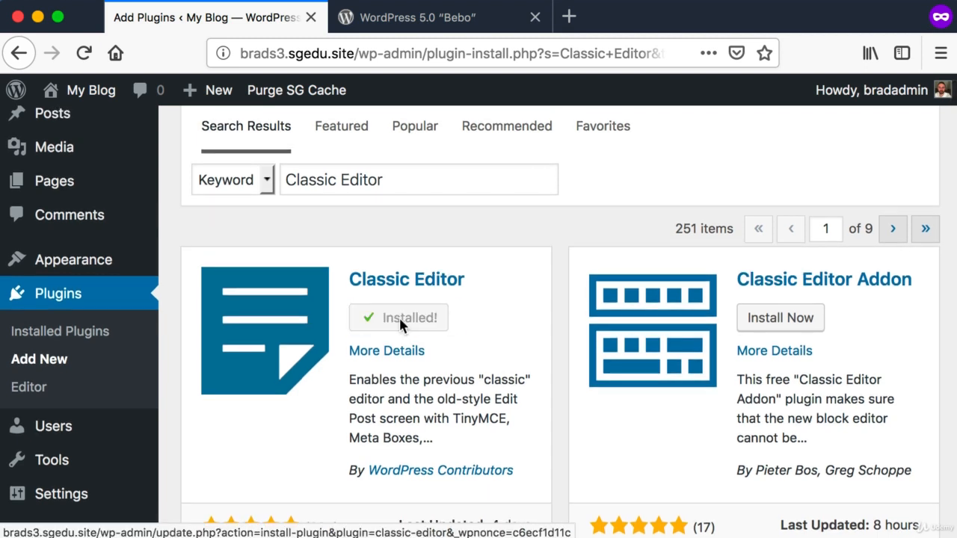
# Activate the newly installed Classic Editor plugin
pyautogui.press('super+shift+4')
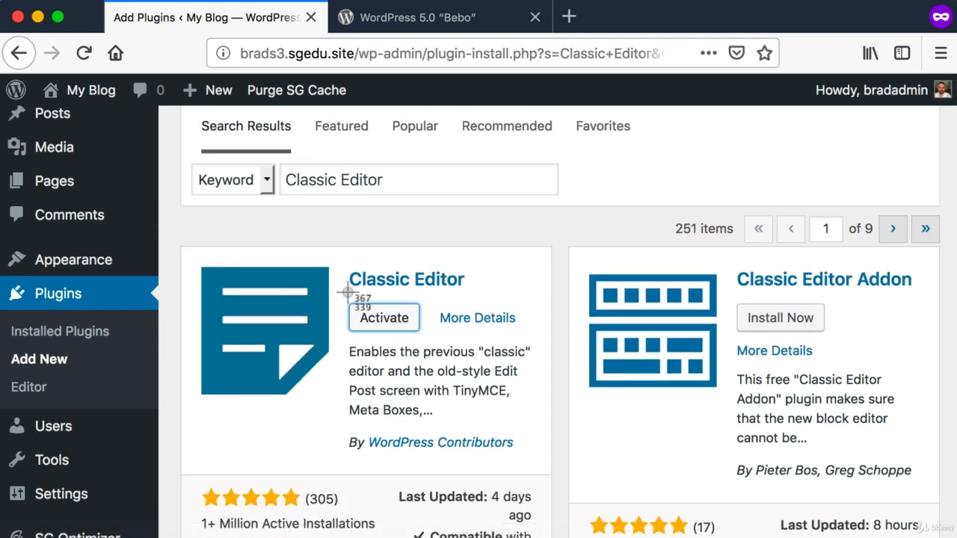
pyautogui.moveTo(345, 303); pyautogui.dragTo(424, 339)
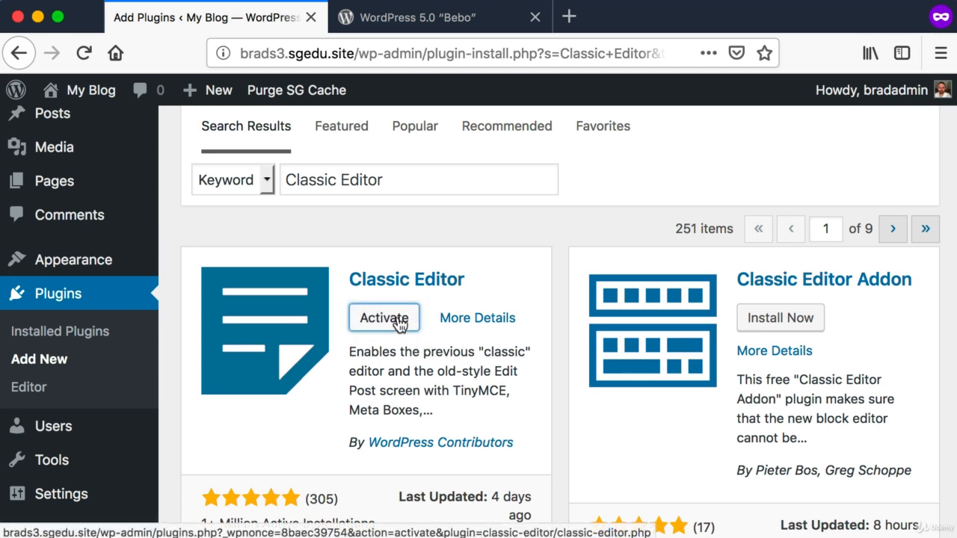
pyautogui.click(399, 321)
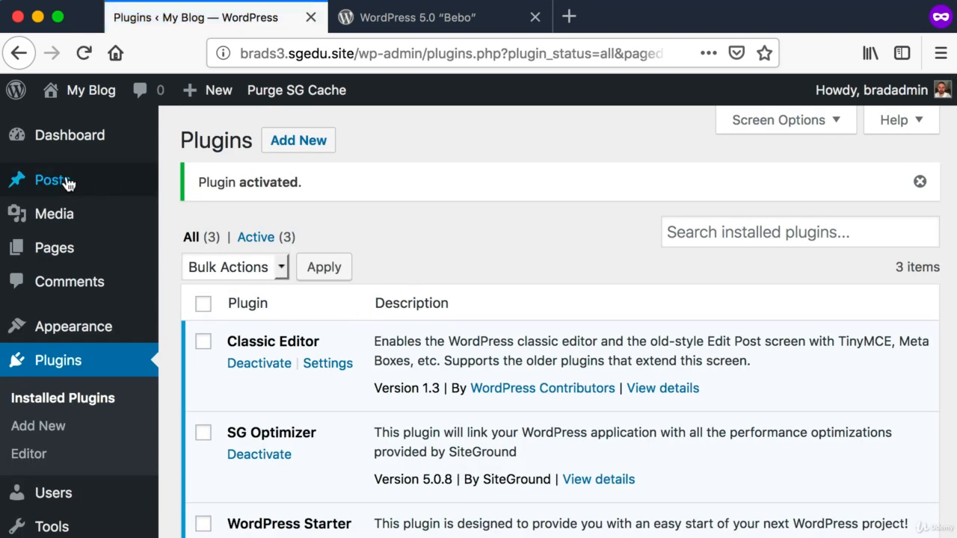
# Create a new post and look over the classic editor's writing area and publishing options
pyautogui.moveTo(47, 176)
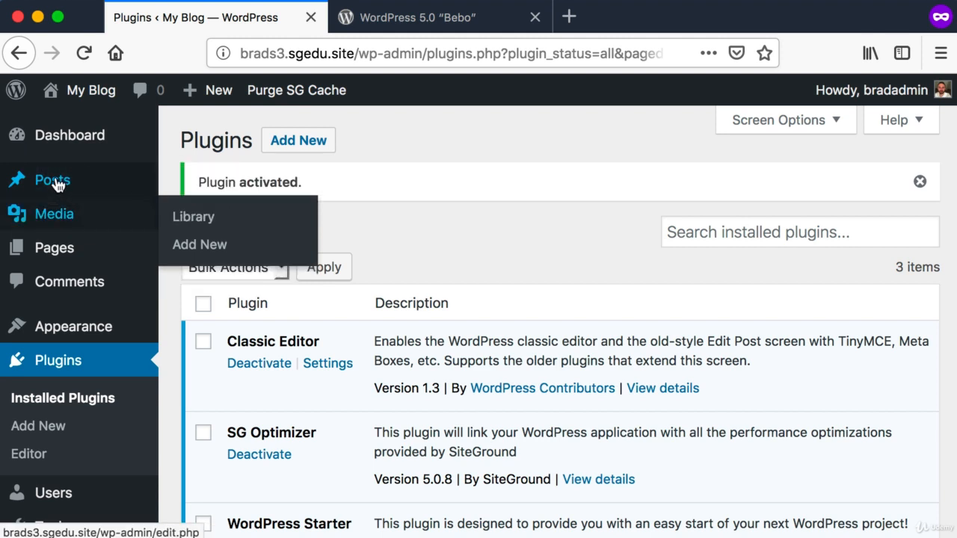
pyautogui.click(214, 214)
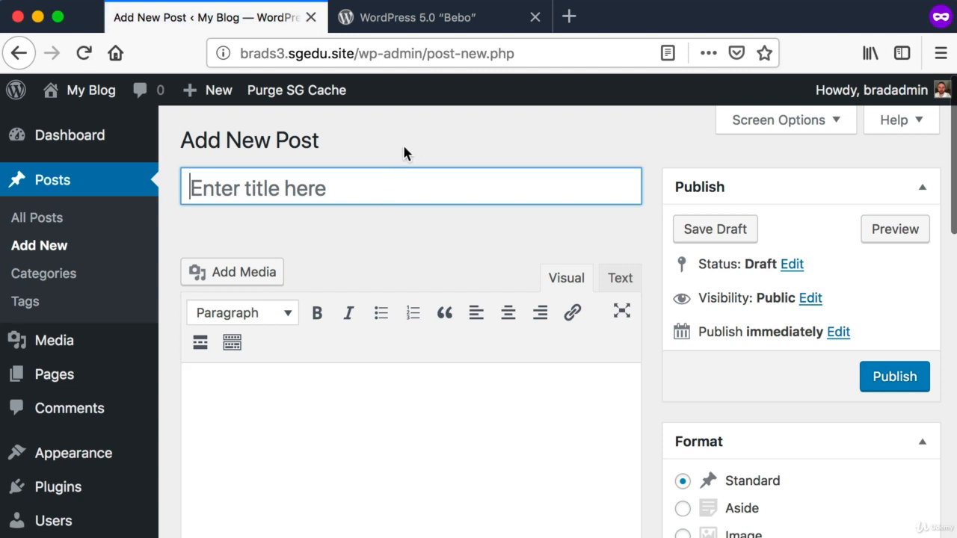
pyautogui.press('super+shift+4')
pyautogui.moveTo(182, 124); pyautogui.dragTo(650, 472)
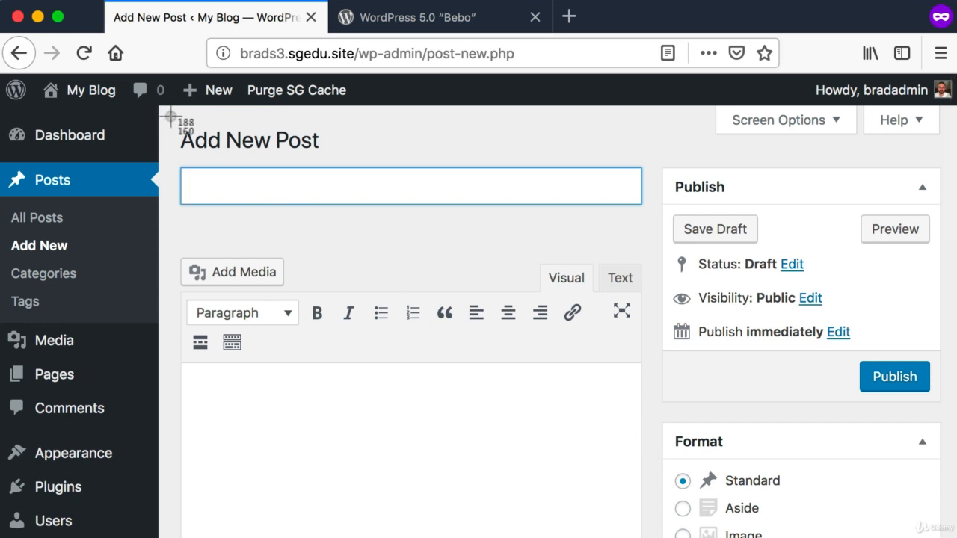
pyautogui.press('super+shift+4')
pyautogui.moveTo(172, 116); pyautogui.dragTo(953, 535)
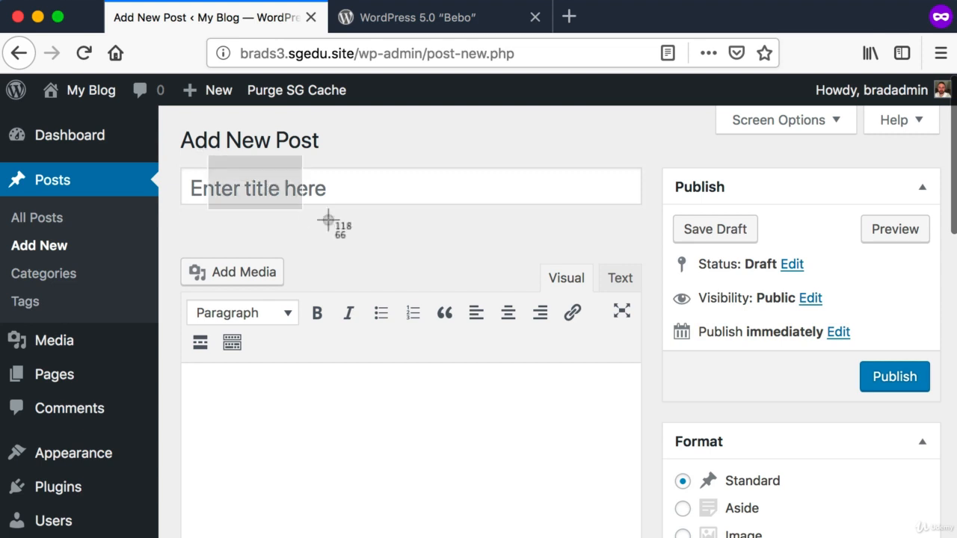
# Enter "Hello World" as the title of the new post
pyautogui.click(347, 190)
pyautogui.write('Hello w')
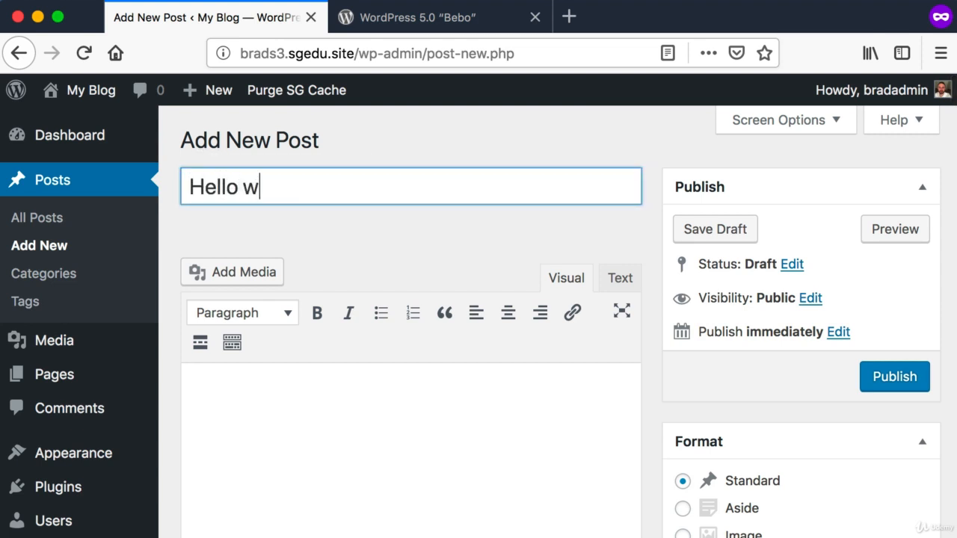
pyautogui.press('BackSpace')
pyautogui.write('World')
# Write "Here is a bit of content." as the first paragraph of the post body
pyautogui.press('super+shift+4')
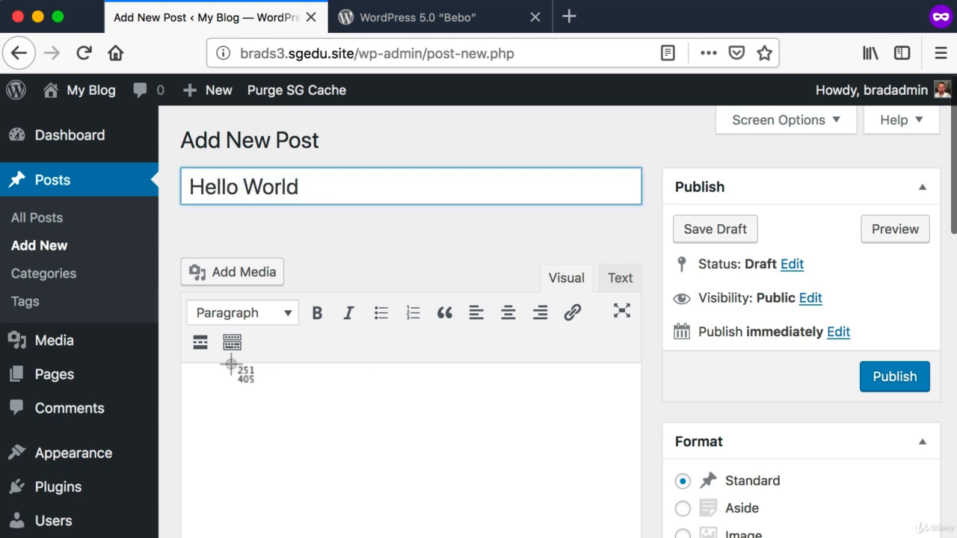
pyautogui.moveTo(229, 373); pyautogui.dragTo(578, 521)
pyautogui.click(412, 406)
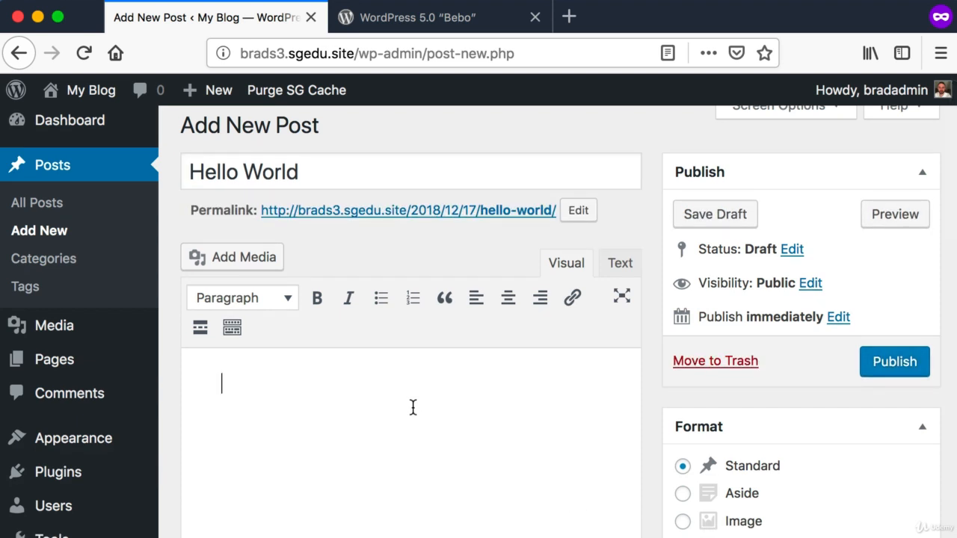
pyautogui.write('Here i')
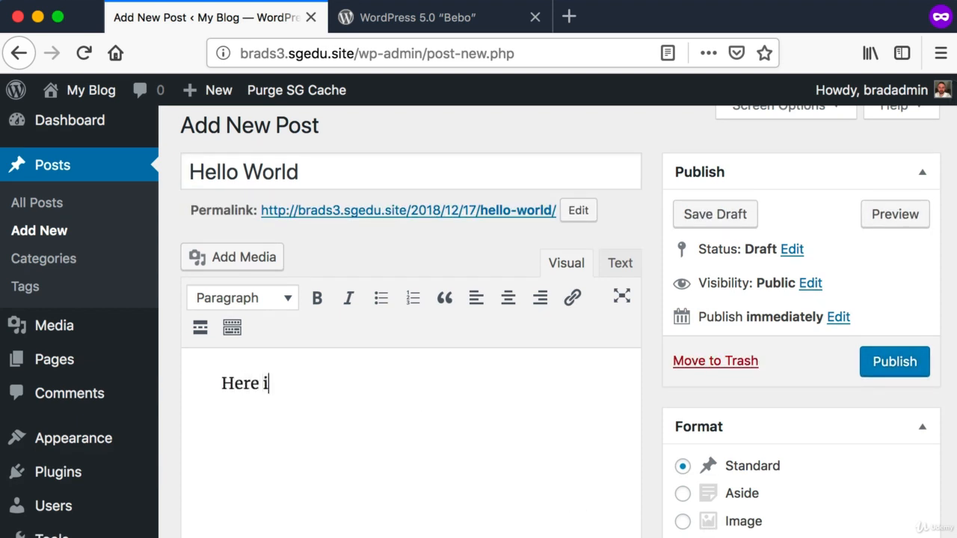
pyautogui.write('s a bit of content.')
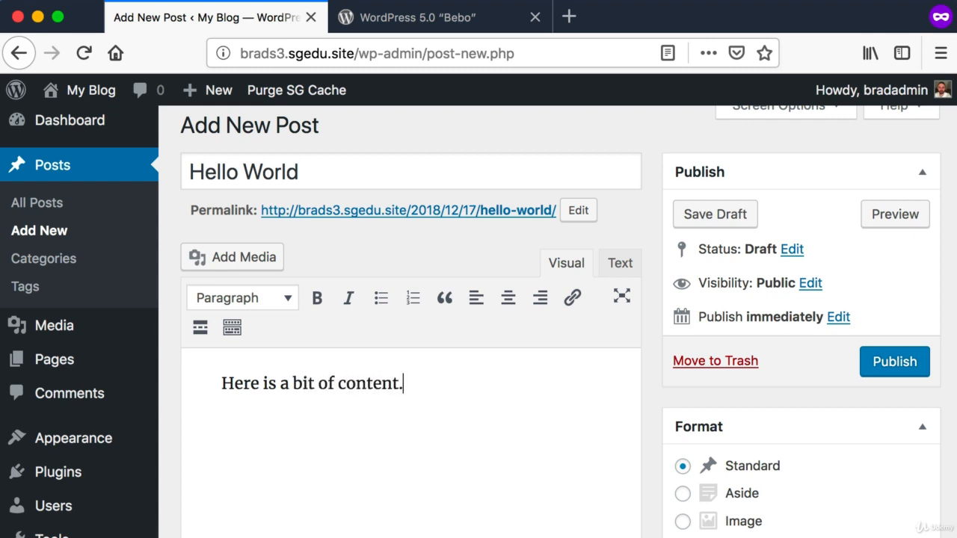
pyautogui.scroll(-3, 406, 406)
pyautogui.press('super+shift+4')
pyautogui.moveTo(181, 234); pyautogui.dragTo(595, 522)
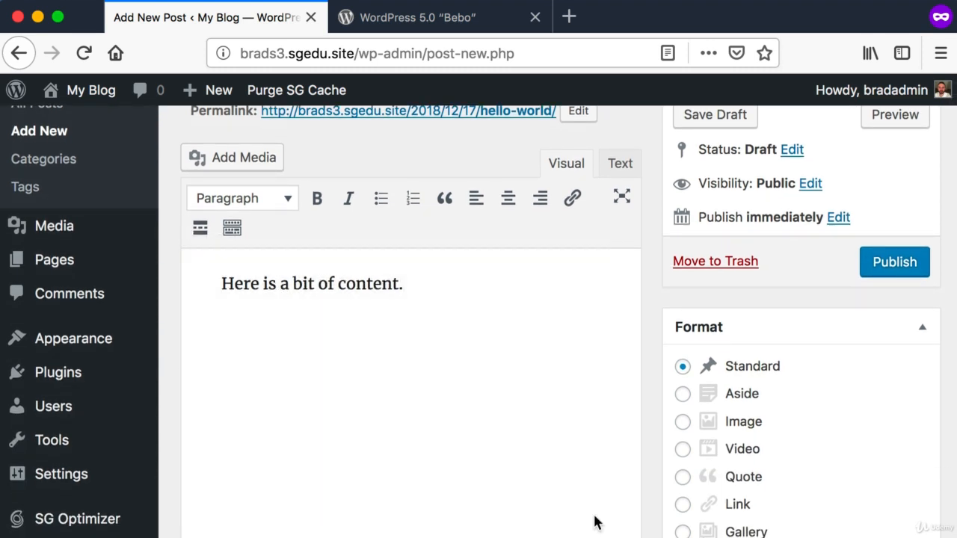
# Add two more paragraphs below the first one in the post body, reading "Hello" and "Hi"
pyautogui.scroll(-1, 594, 508)
pyautogui.click(491, 253)
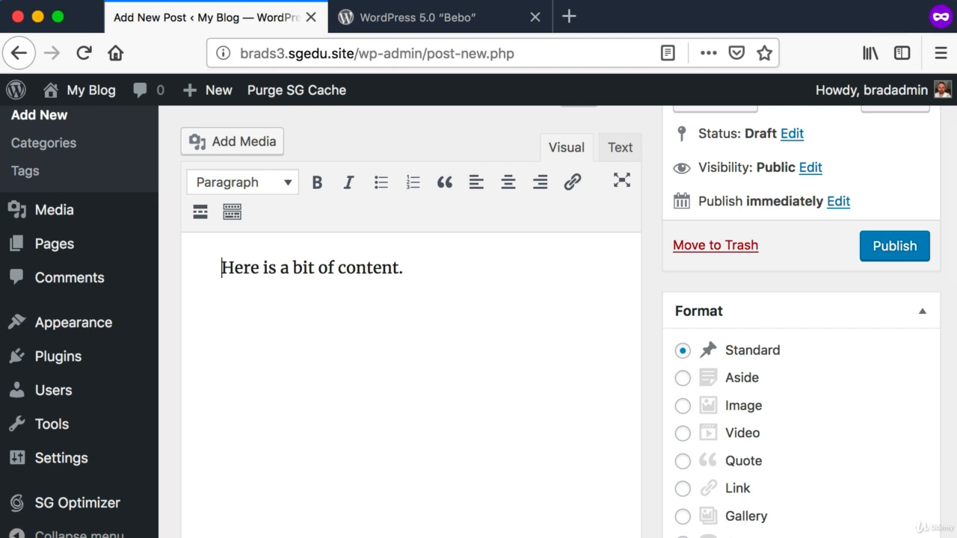
pyautogui.press('End')
pyautogui.press('Return')
pyautogui.write('Hello')
pyautogui.press('Return')
pyautogui.write('Hi')
# Make the word "content" in the first paragraph bold
pyautogui.scroll(4, 353, 389)
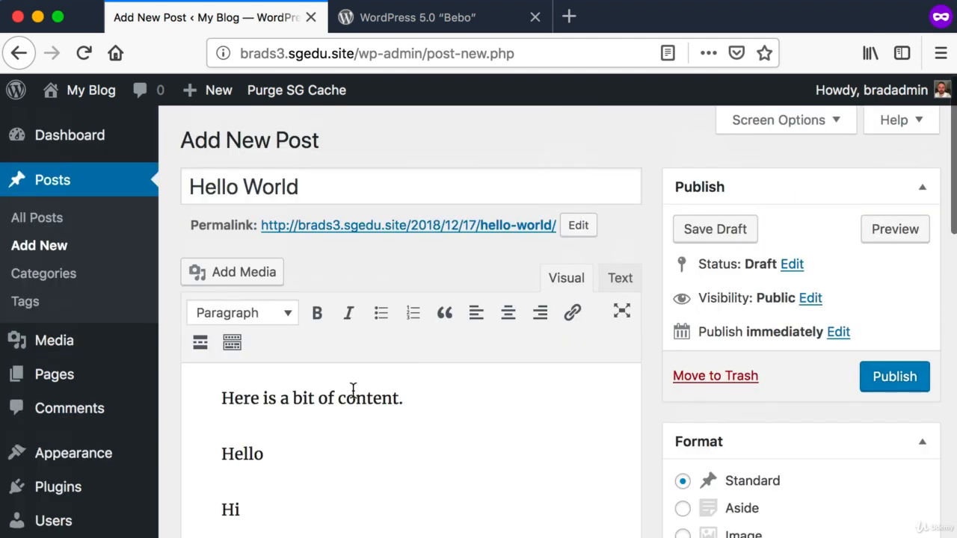
pyautogui.doubleClick(353, 394)
pyautogui.press('super+shift+4')
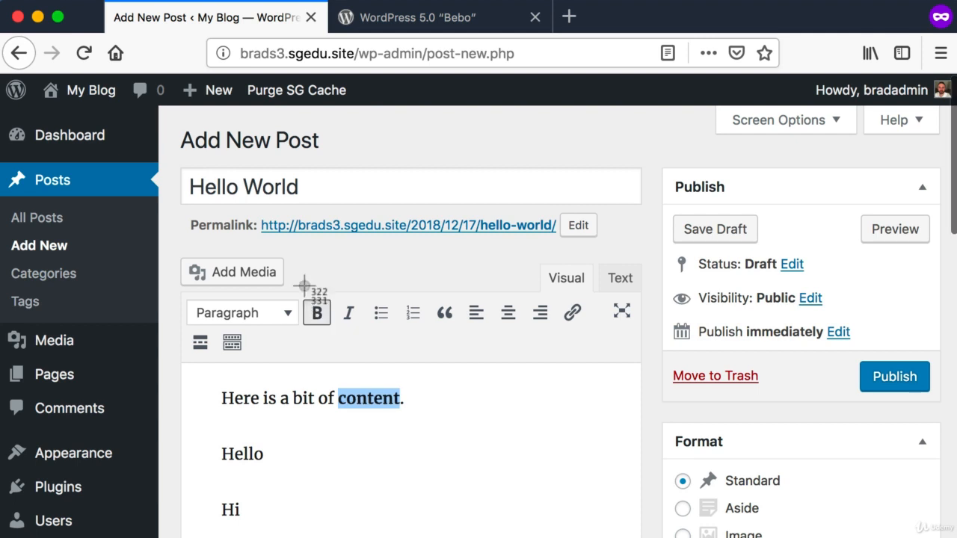
pyautogui.moveTo(304, 285); pyautogui.dragTo(337, 343)
pyautogui.press('super+shift+4')
pyautogui.moveTo(334, 288); pyautogui.dragTo(382, 343)
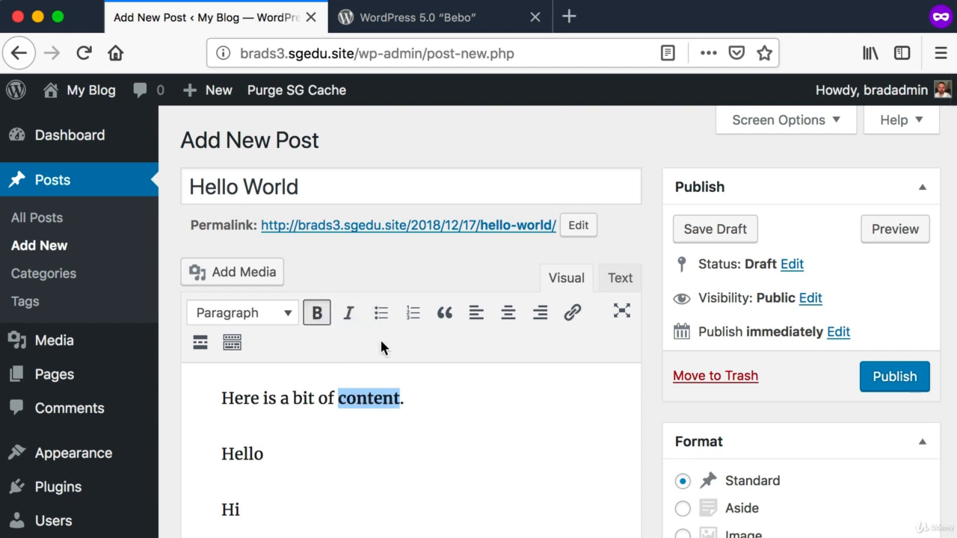
# Format the "Hello" paragraph as Heading 2
pyautogui.scroll(-2, 380, 342)
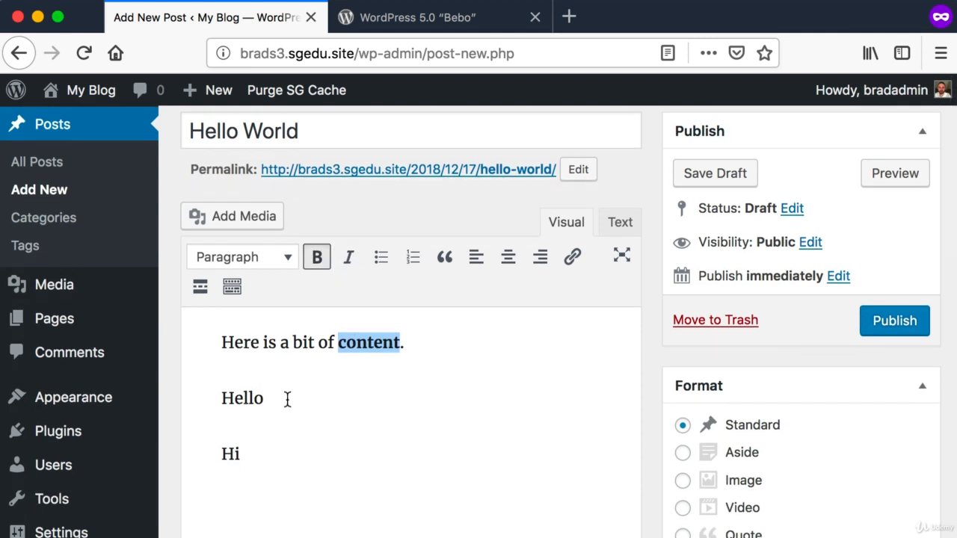
pyautogui.moveTo(287, 401); pyautogui.dragTo(205, 396)
pyautogui.press('super+shift+4')
pyautogui.moveTo(187, 232); pyautogui.dragTo(303, 263)
pyautogui.click(284, 262)
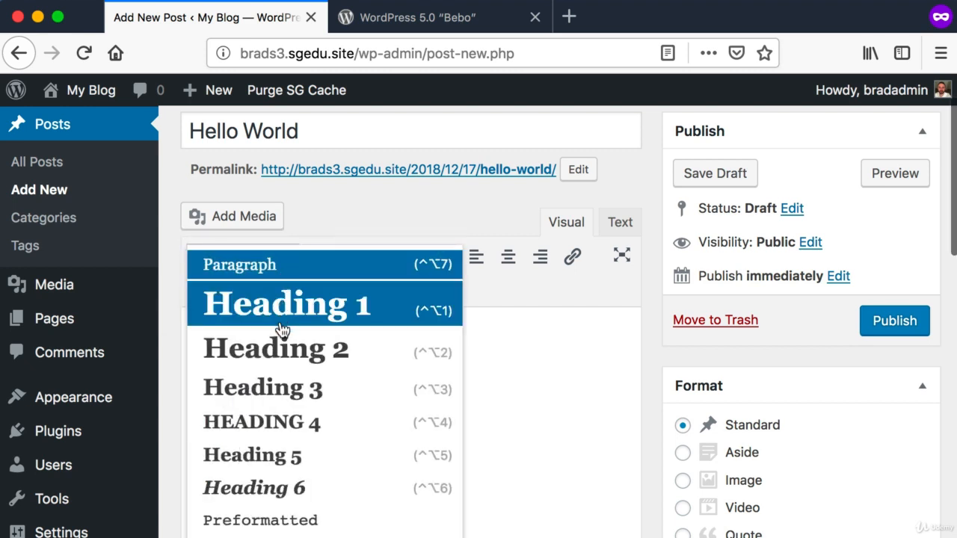
pyautogui.click(277, 348)
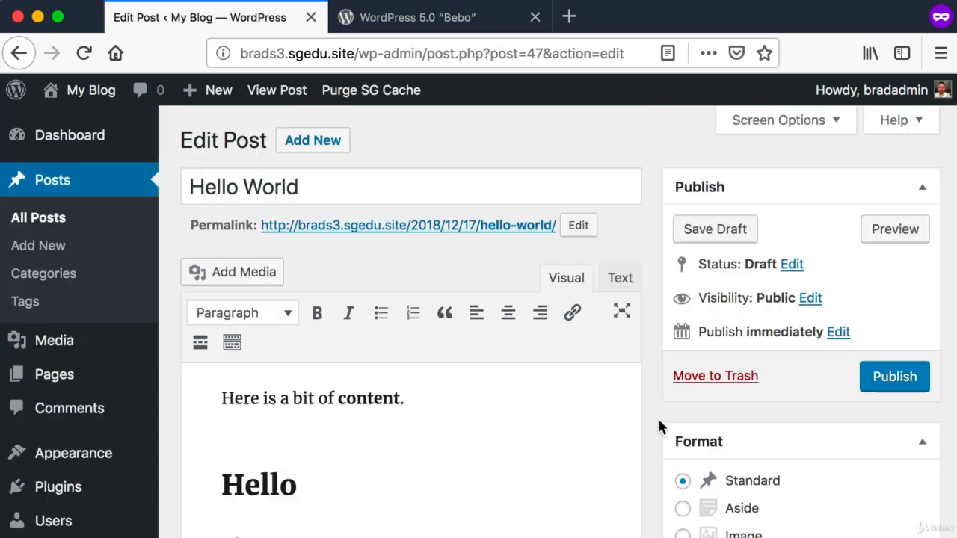
# Examine the post's editing screen, including the title, the body text and the spacing between the first paragraph and the heading
pyautogui.press('super+shift+4')
pyautogui.moveTo(170, 160); pyautogui.dragTo(653, 531)
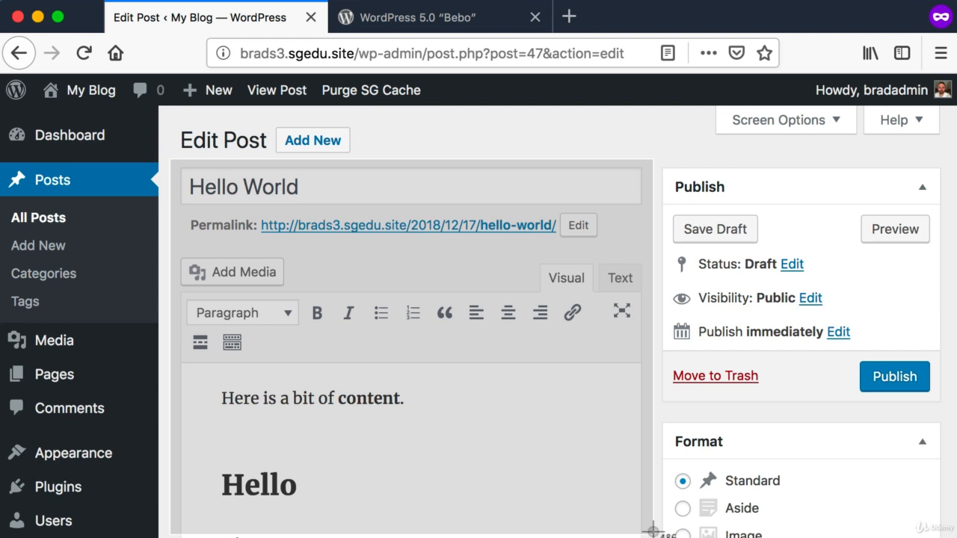
pyautogui.moveTo(653, 531); pyautogui.dragTo(653, 533)
pyautogui.press('super+shift+4')
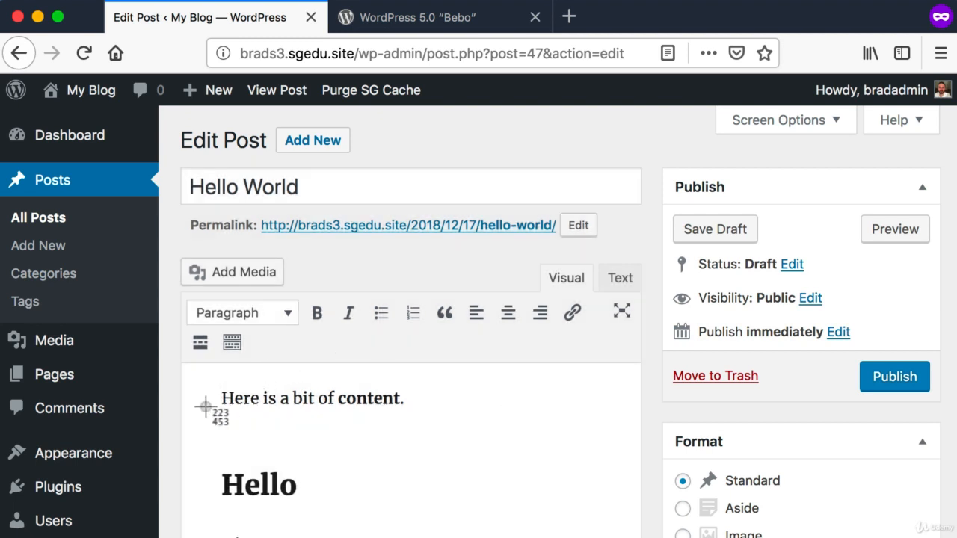
pyautogui.moveTo(208, 409); pyautogui.dragTo(501, 470)
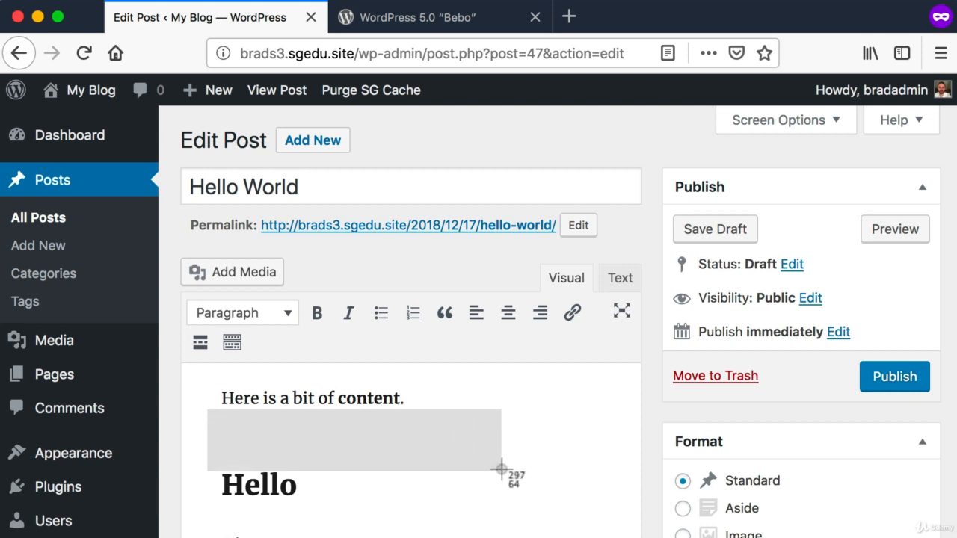
pyautogui.moveTo(501, 469); pyautogui.dragTo(501, 469)
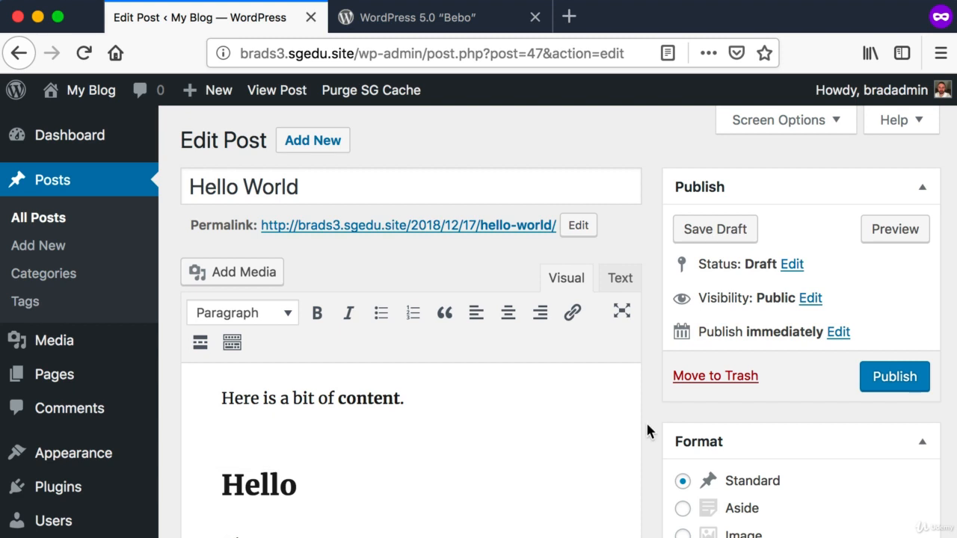
pyautogui.press('super+shift+4')
pyautogui.moveTo(166, 106); pyautogui.dragTo(873, 470)
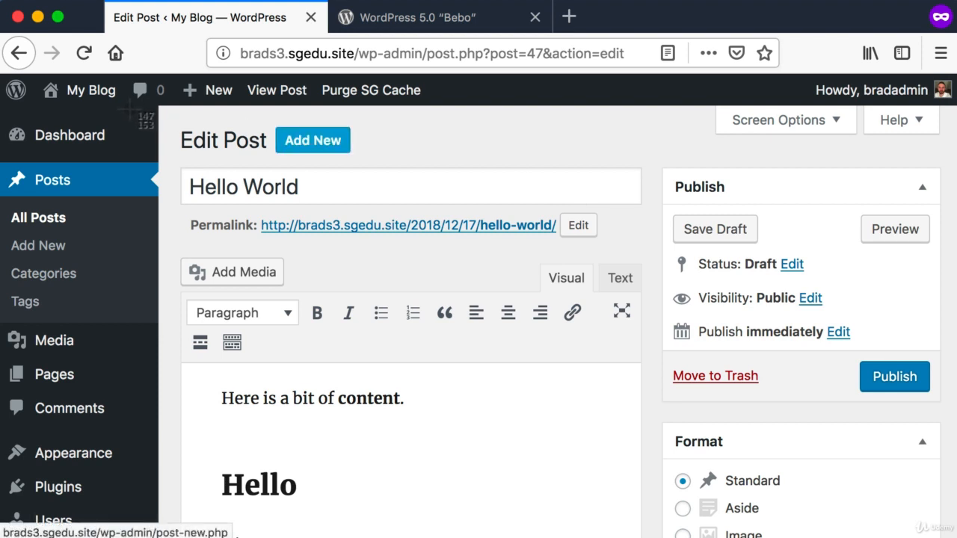
pyautogui.click(312, 140)
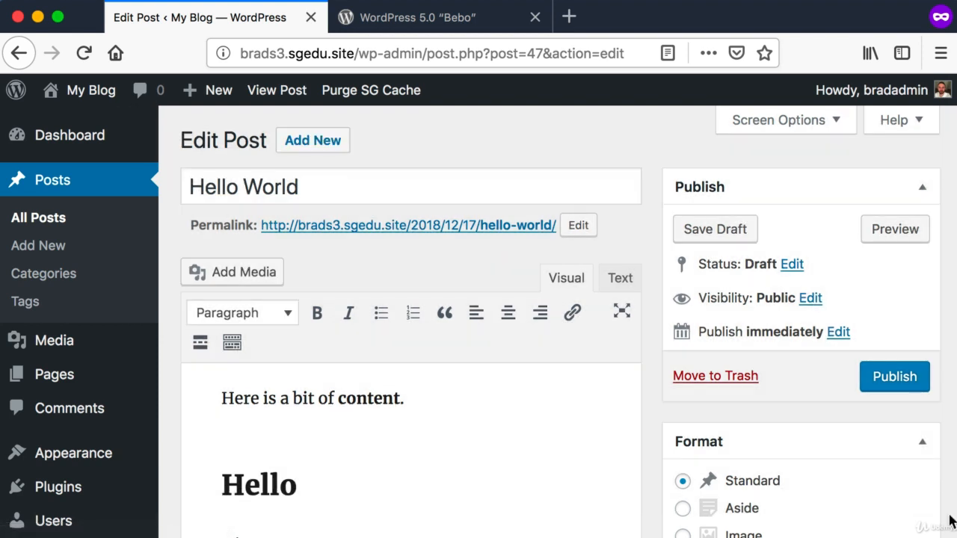
pyautogui.press('super+shift+4')
pyautogui.moveTo(207, 201); pyautogui.dragTo(17, 511)
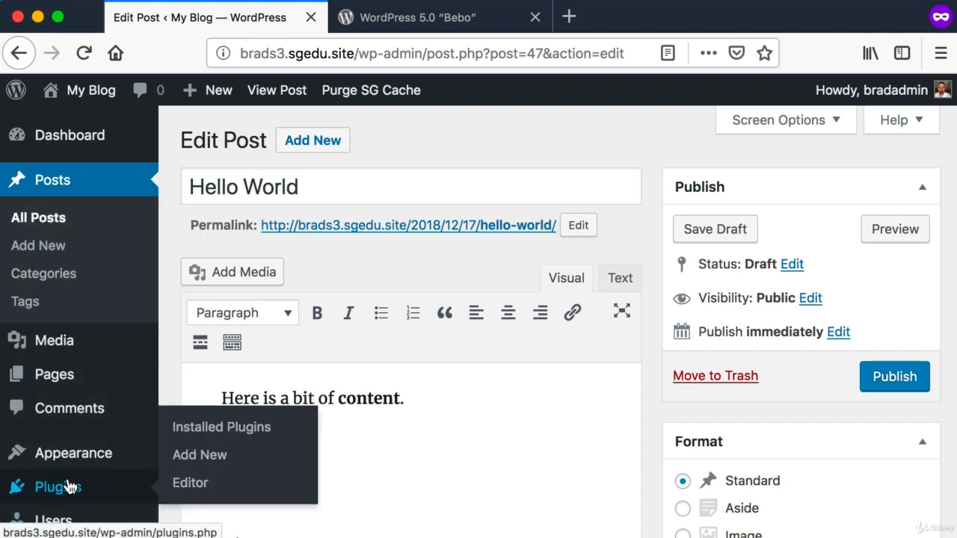
# Deactivate the Classic Editor plugin in the list of installed plugins and activate it again
pyautogui.click(65, 487)
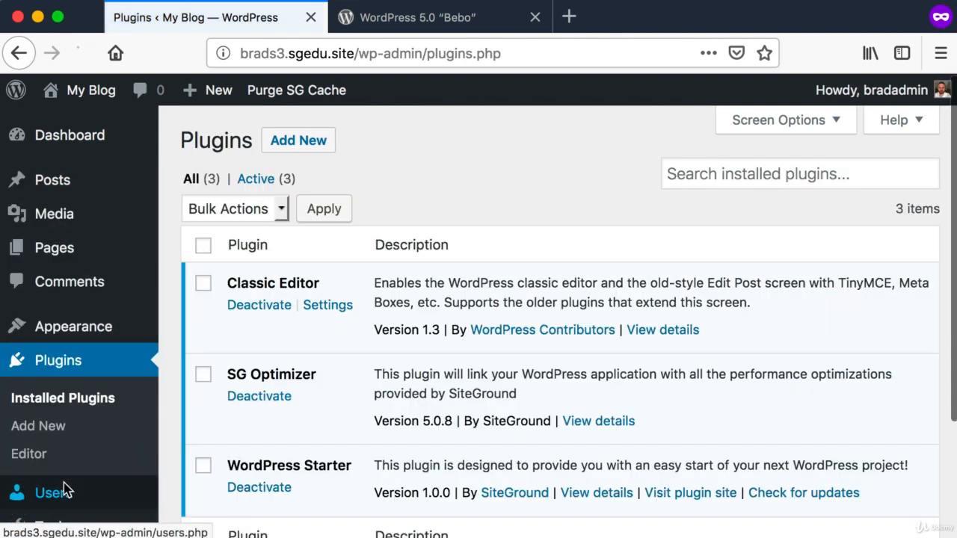
pyautogui.press('super+shift+4')
pyautogui.moveTo(173, 238); pyautogui.dragTo(591, 505)
pyautogui.press('super+shift+4')
pyautogui.moveTo(223, 272); pyautogui.dragTo(291, 312)
pyautogui.press('super+shift+4')
pyautogui.click(254, 304)
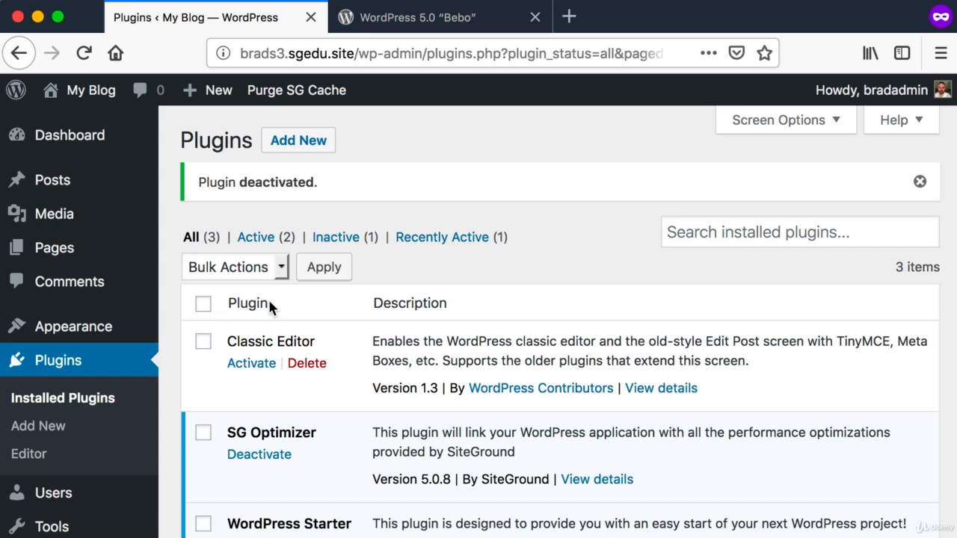
pyautogui.click(259, 368)
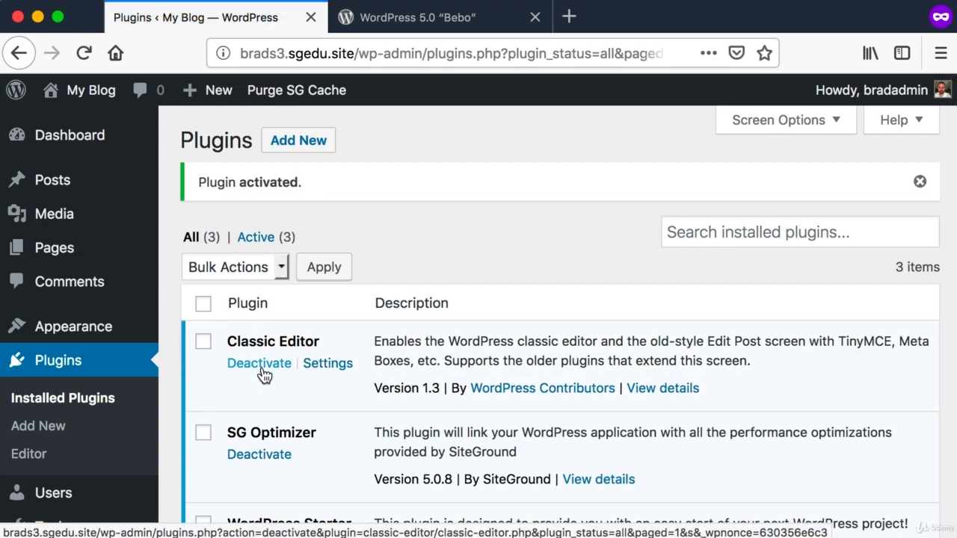